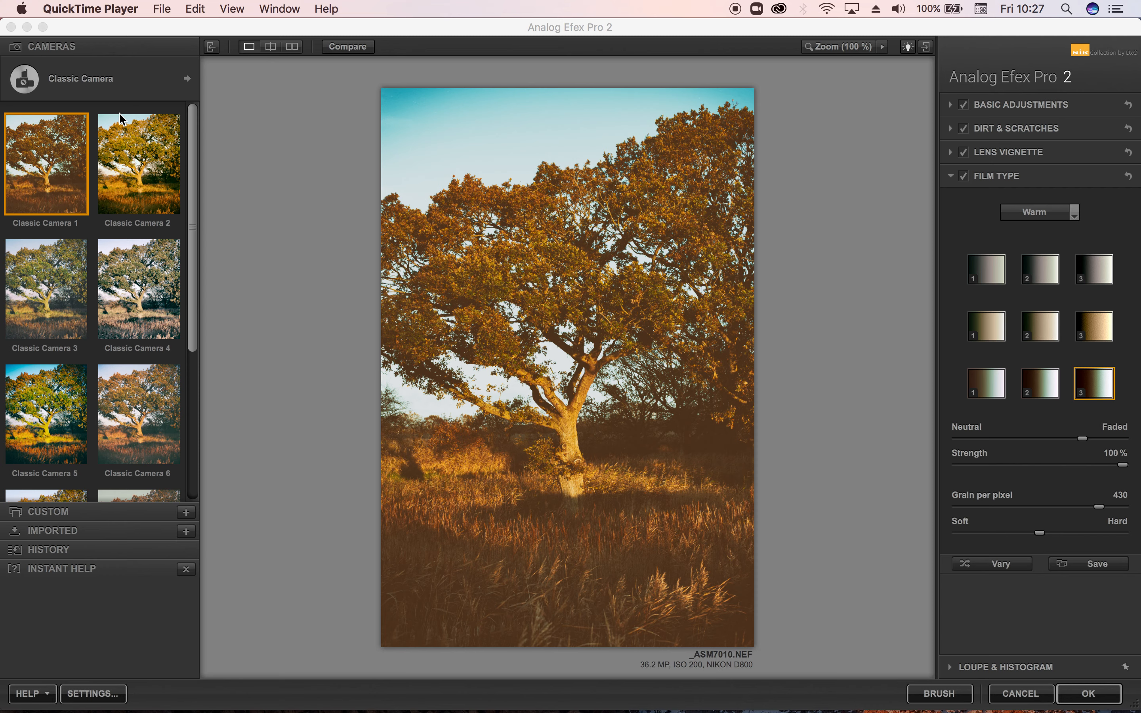
- Switch to the Subtle Bokeh camera and apply the Subtle Bokeh 4 preset to the tree photo
left_click(87, 86)
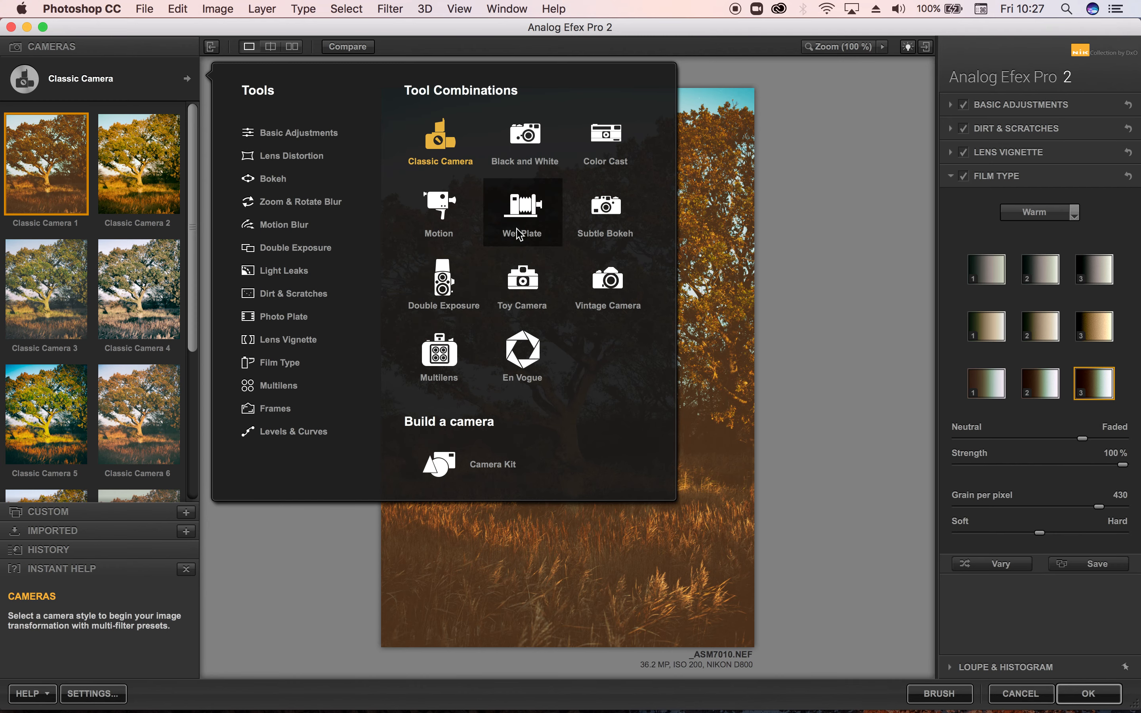
left_click(605, 207)
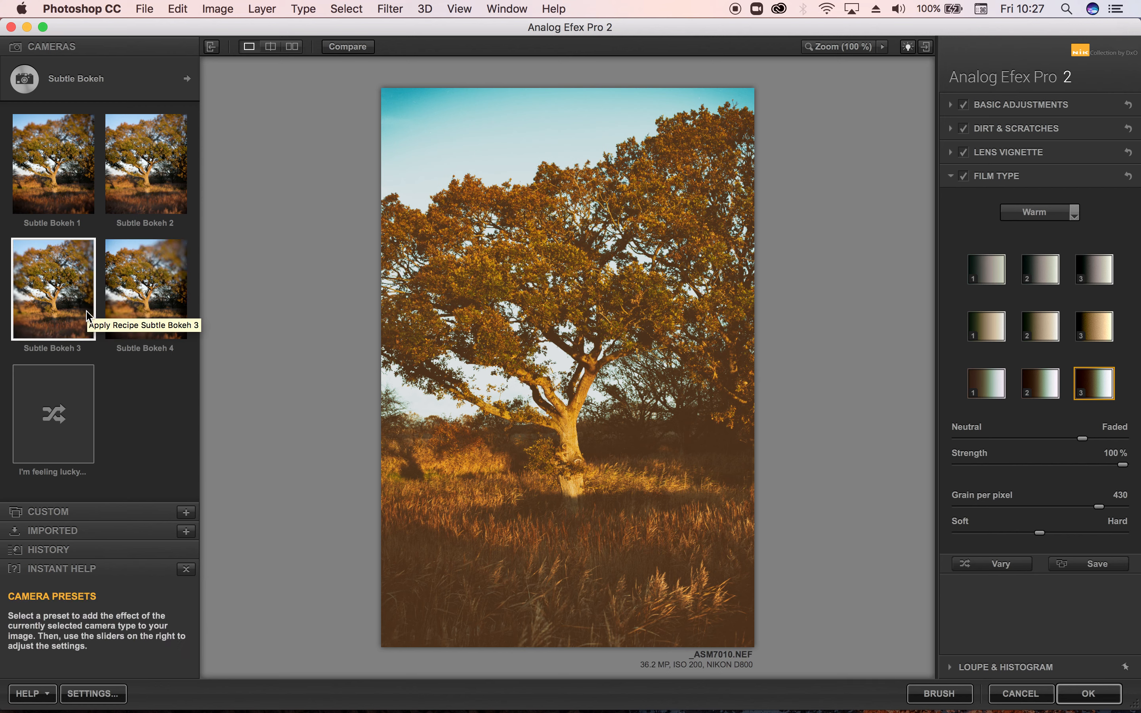
left_click(143, 287)
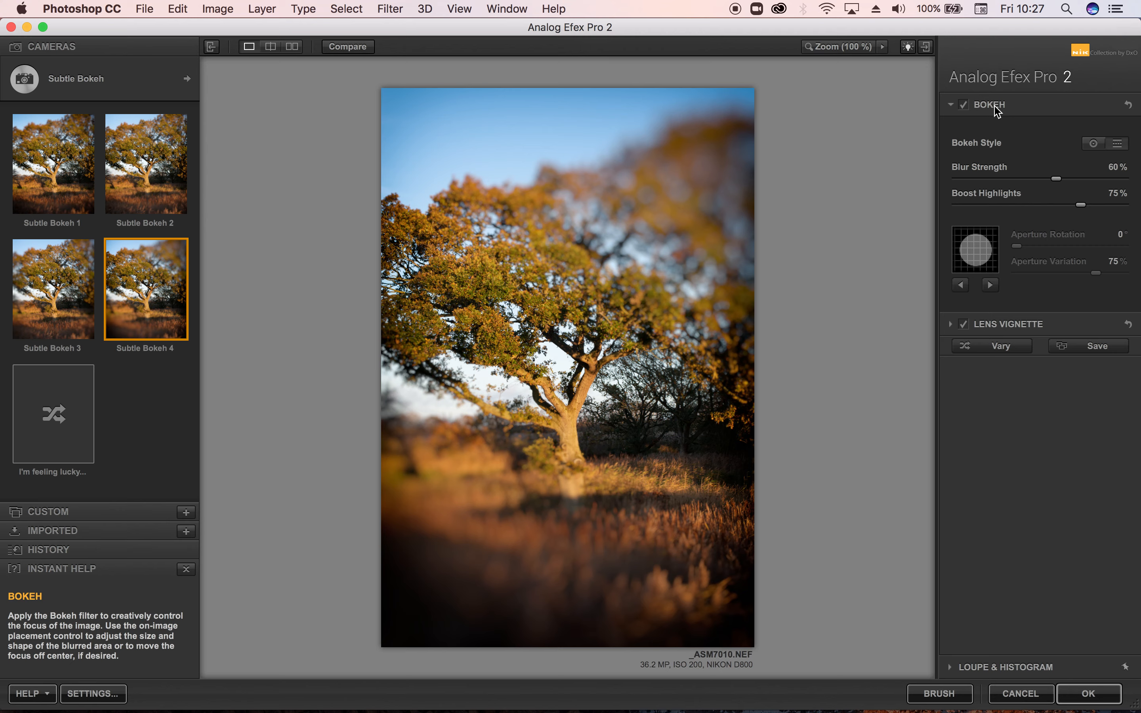
mouse_move(988, 325)
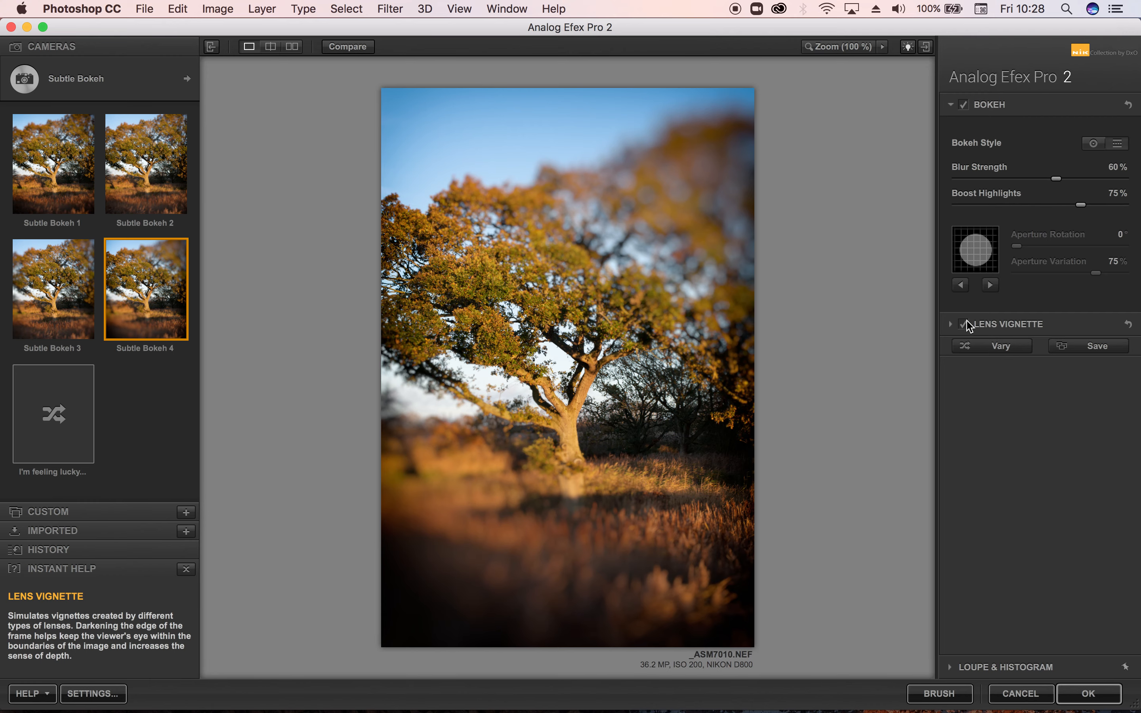
mouse_move(110, 100)
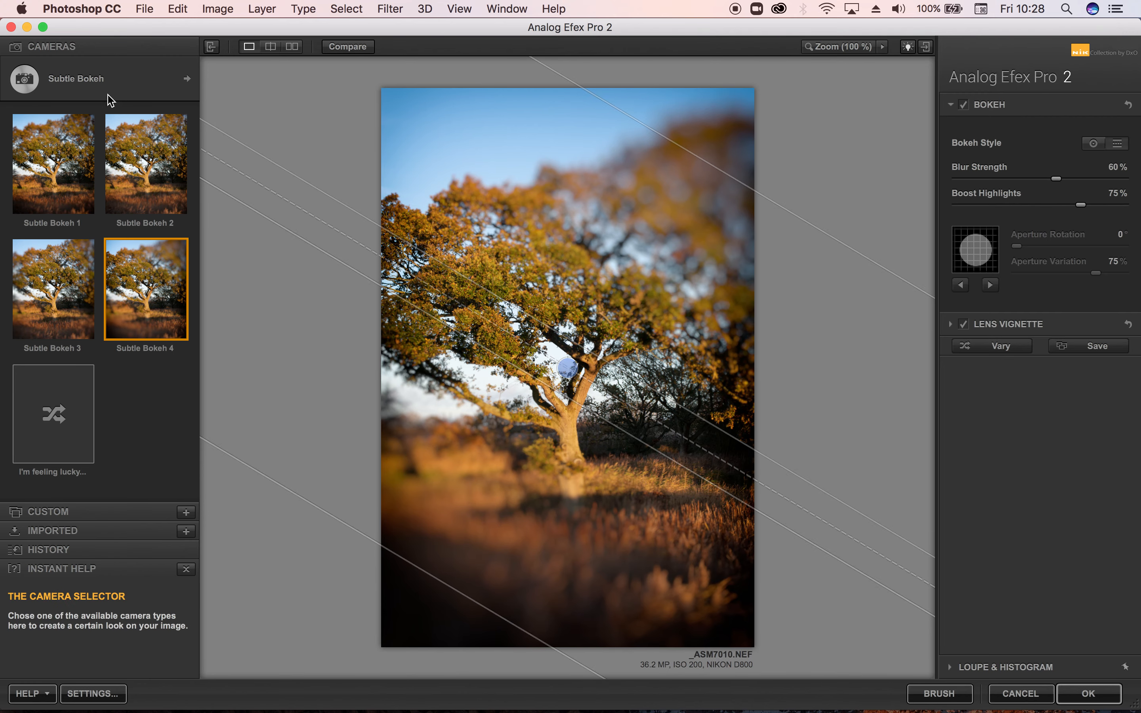
- Switch to the Classic Camera tool combination and apply the Classic Camera 3 preset
left_click(75, 83)
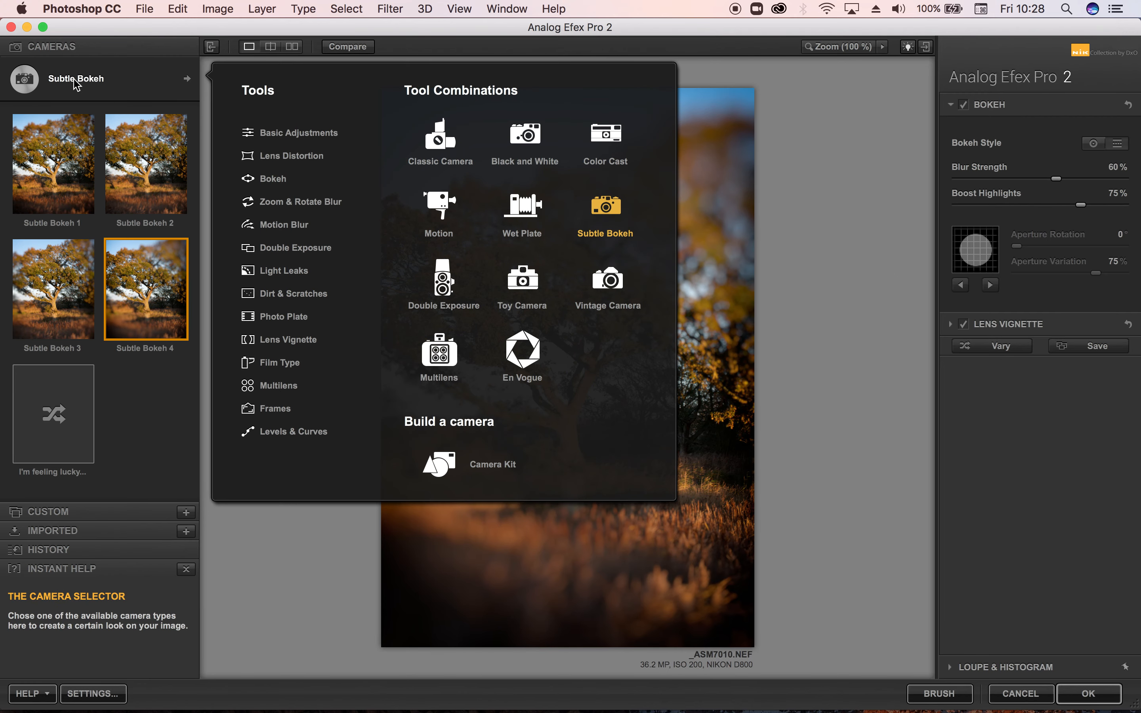
left_click(437, 142)
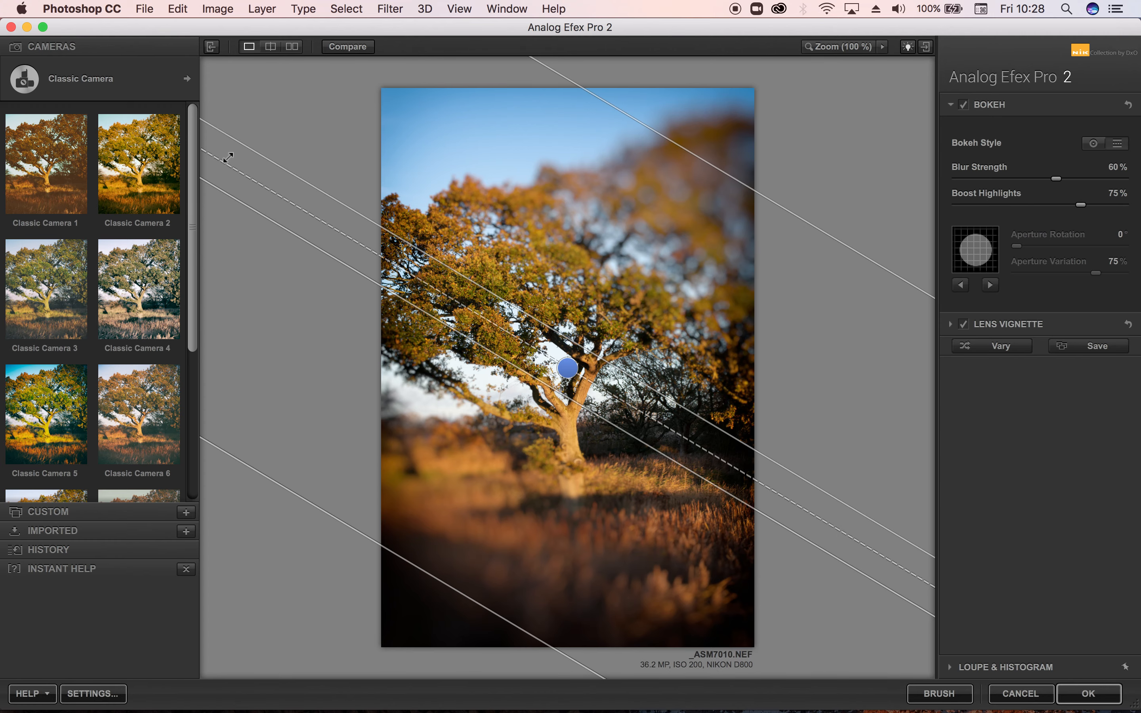
left_click(53, 305)
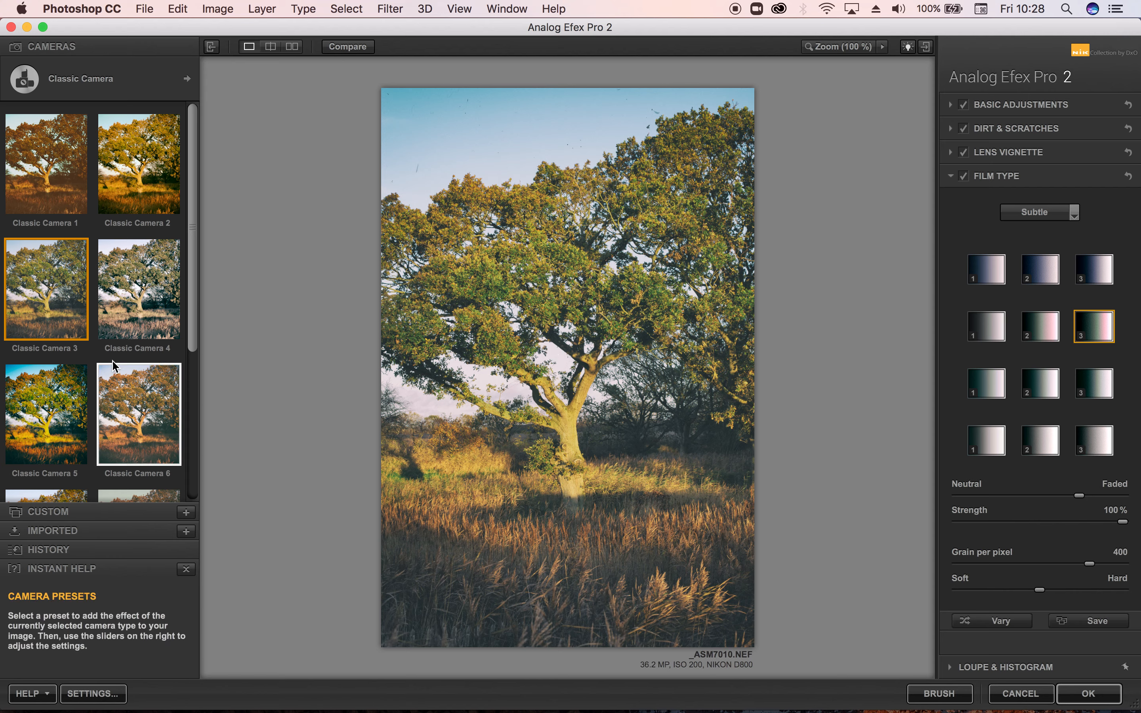
scroll(84, 337, "down", 5)
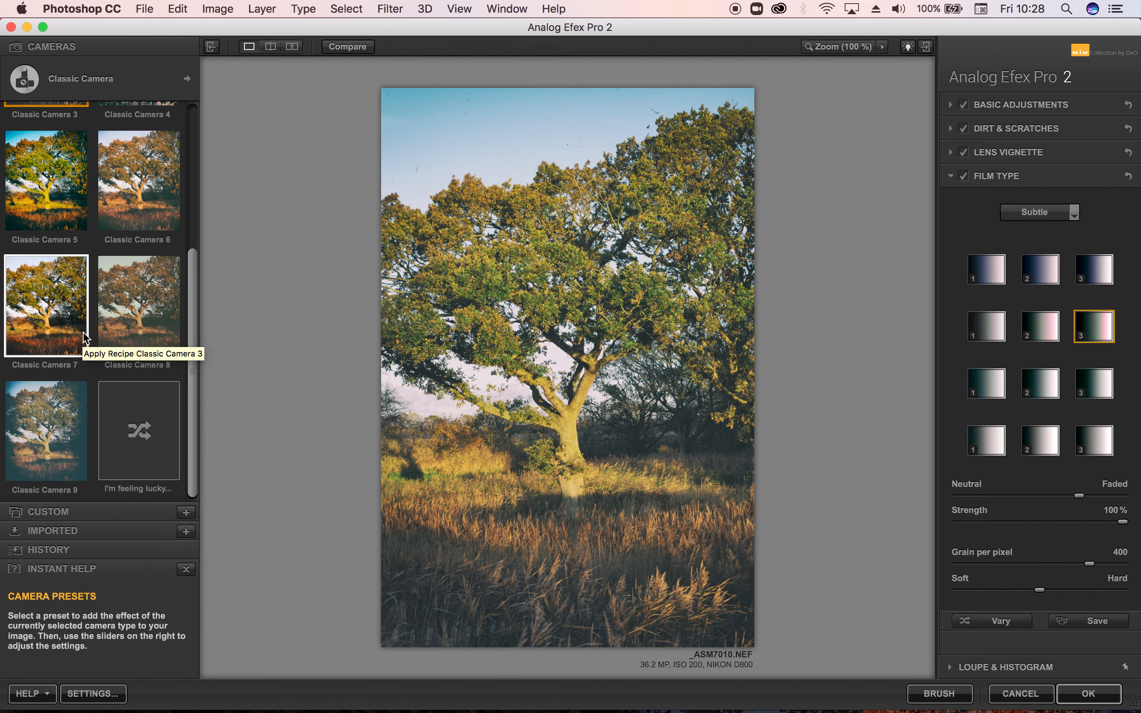
scroll(84, 337, "up", 5)
scroll(84, 337, "down", 5)
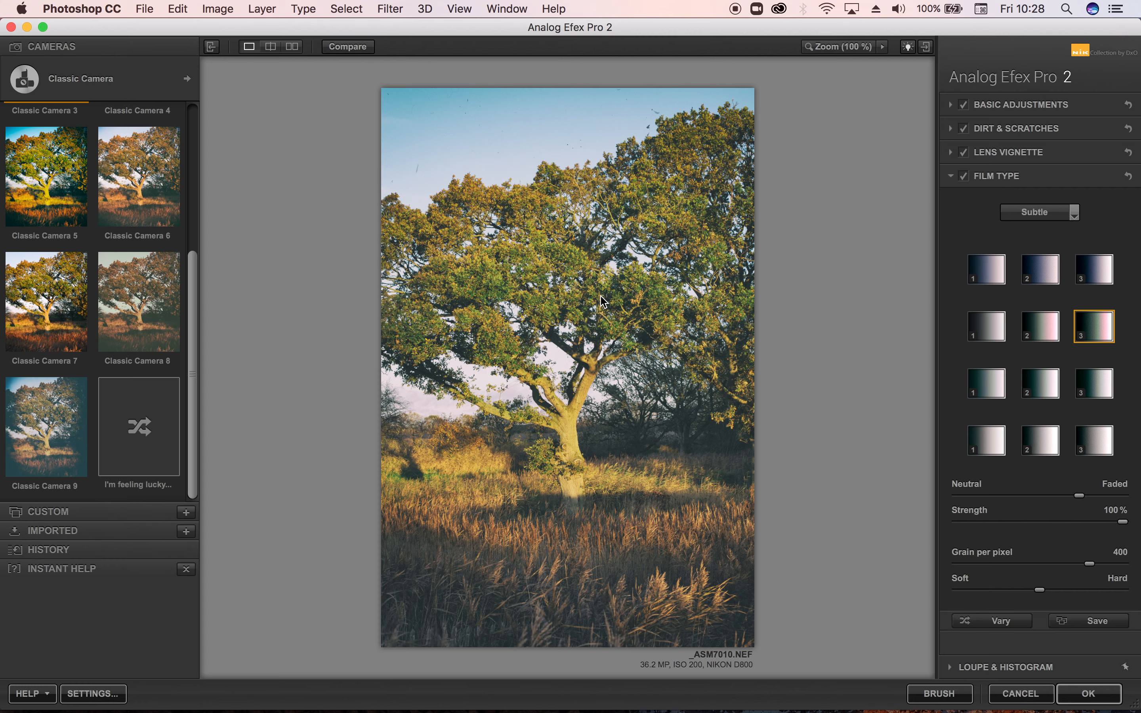
- Apply the heaviest Dust and Lint texture in Dirt & Scratches and reposition it over the grass beside the tree trunk
left_click(1012, 106)
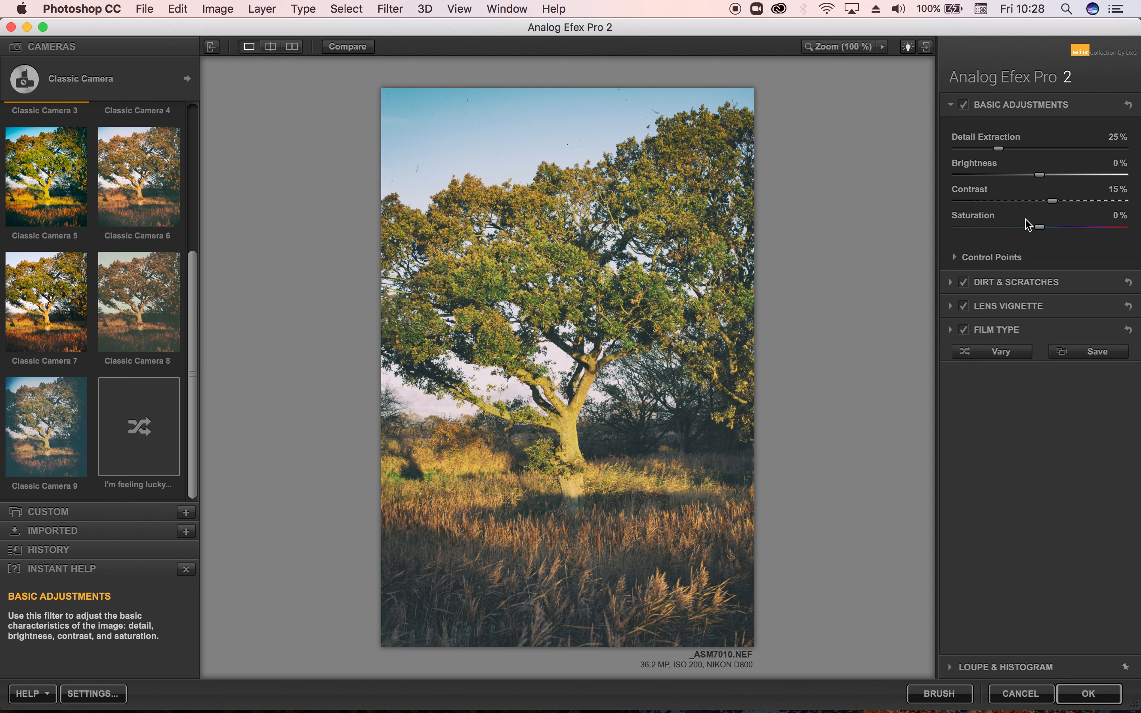
left_click(1016, 283)
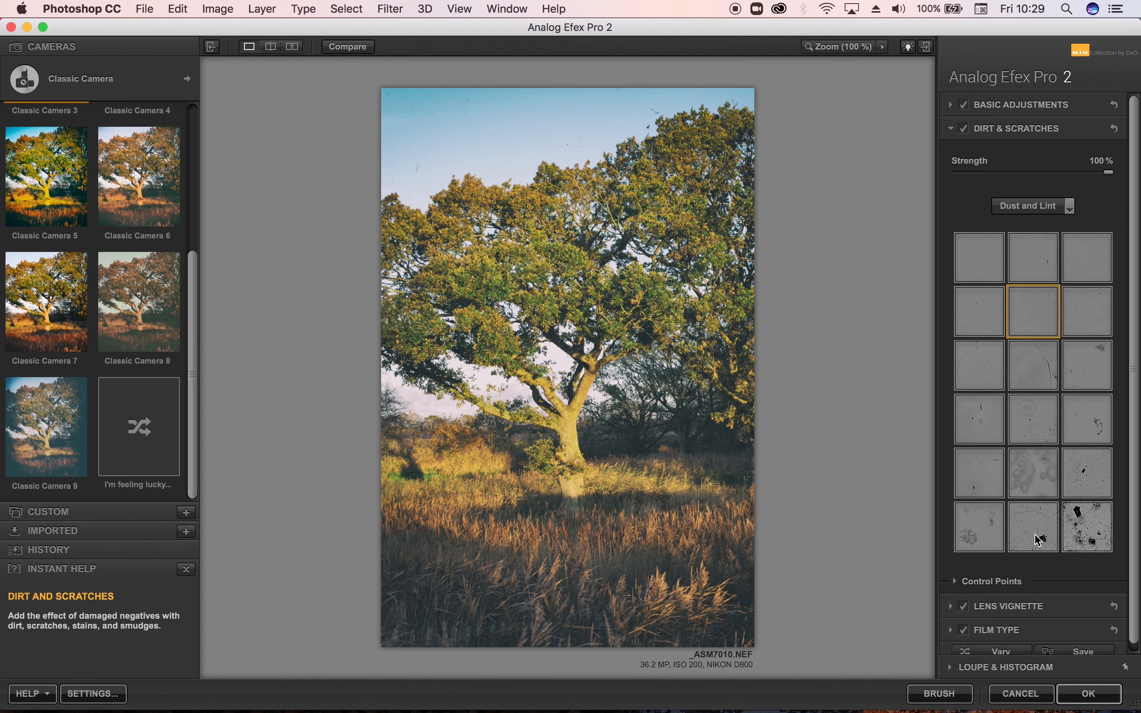
left_click(1082, 531)
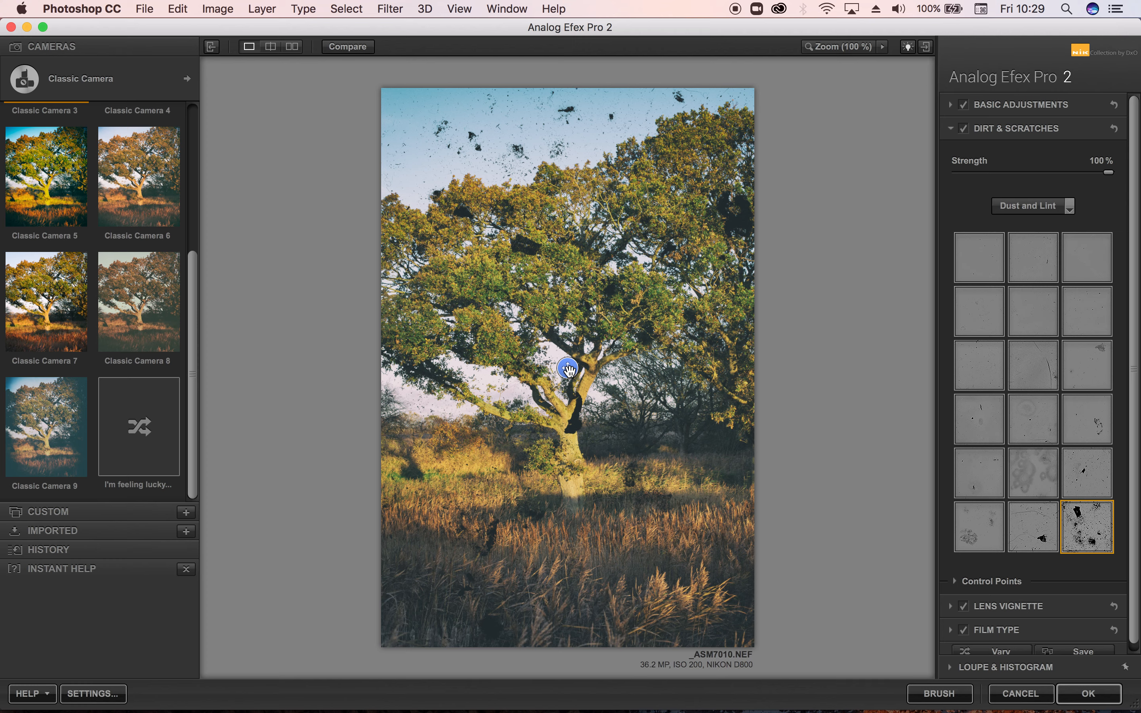
left_click_drag(568, 369, 479, 296)
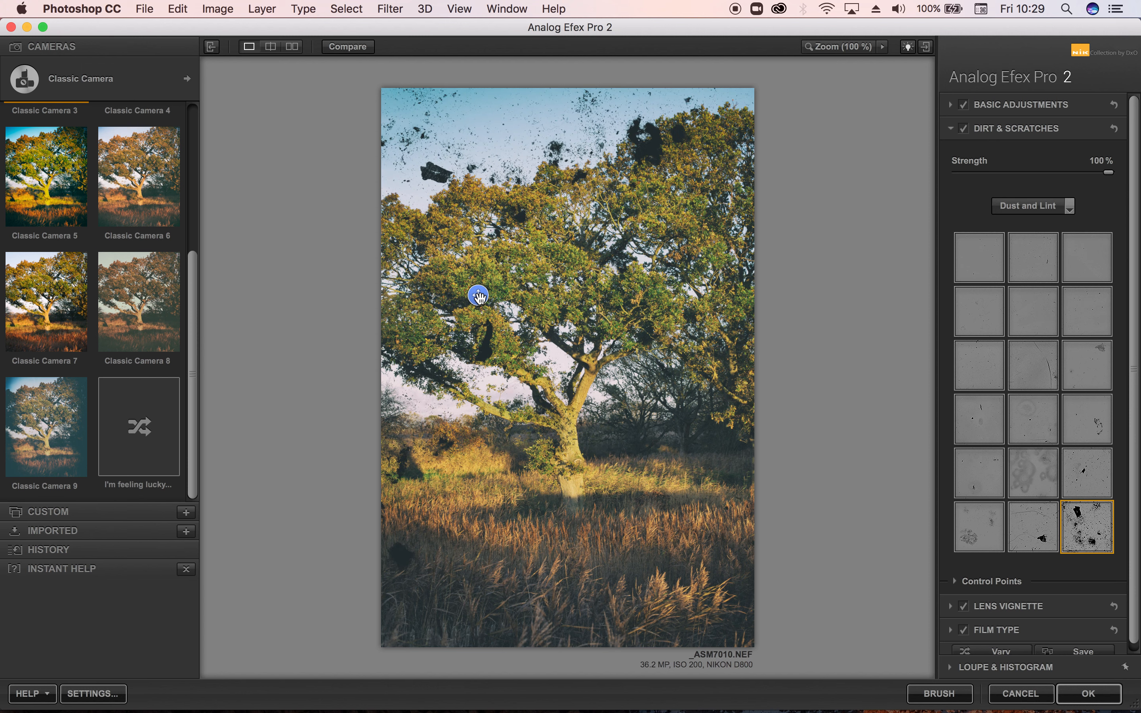
left_click_drag(478, 295, 742, 498)
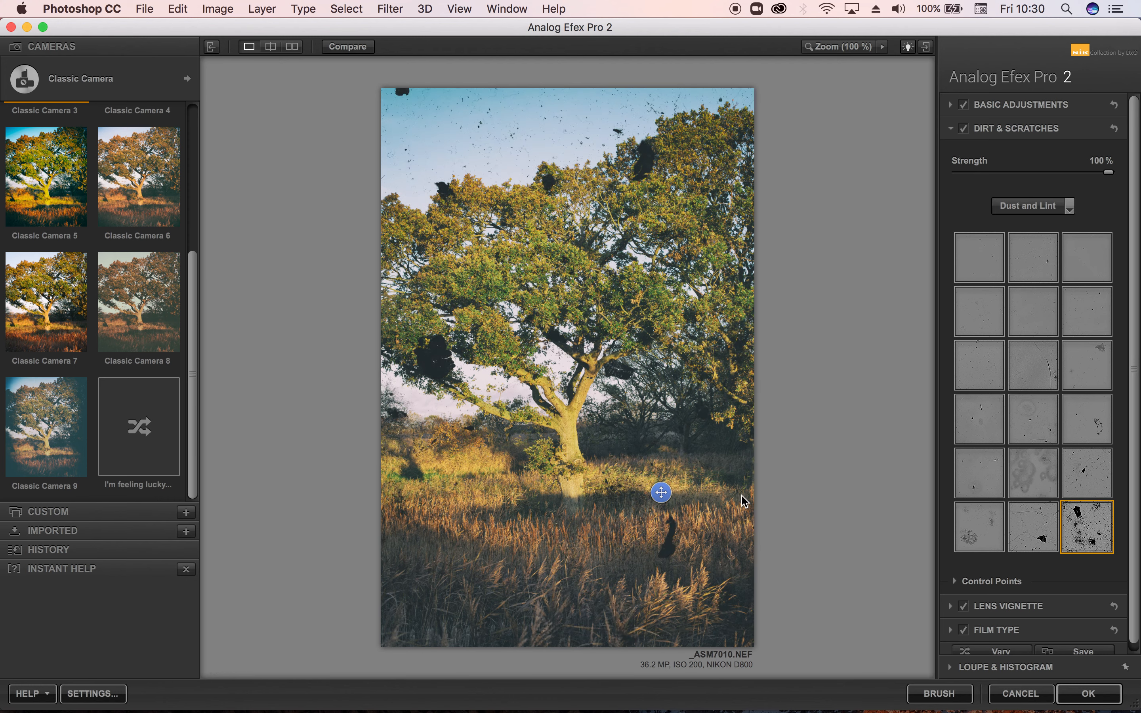
- Switch to the Wet Plate camera and apply the Wet Plate 9 preset
left_click(84, 85)
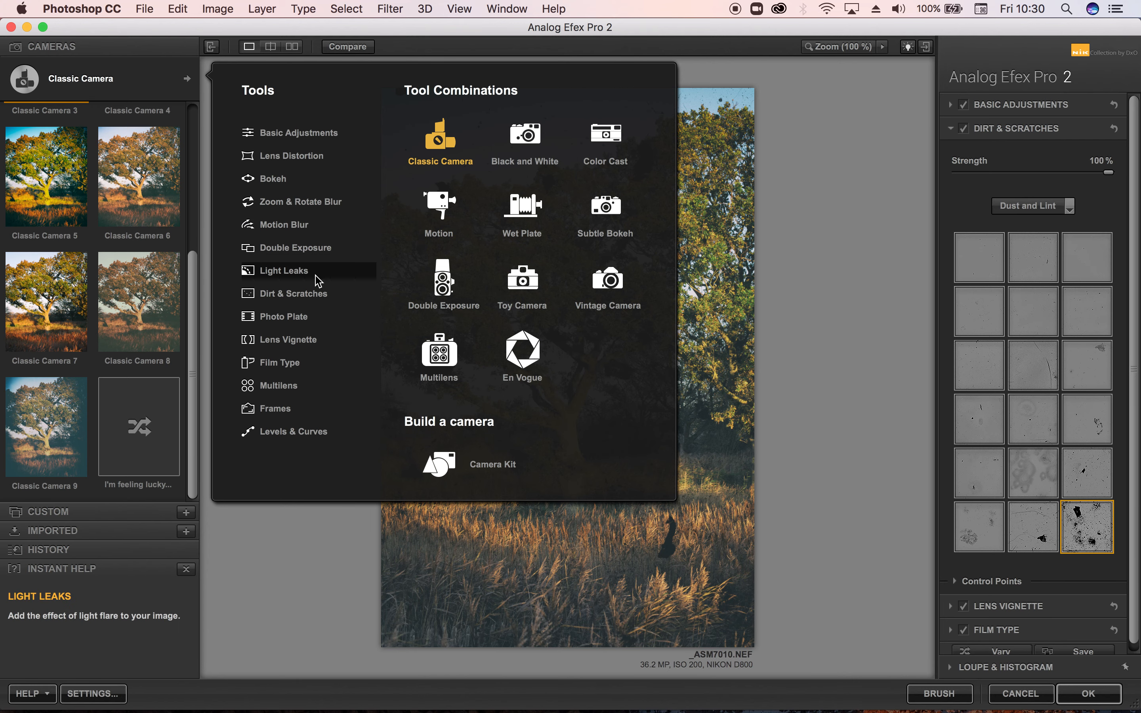
left_click(529, 226)
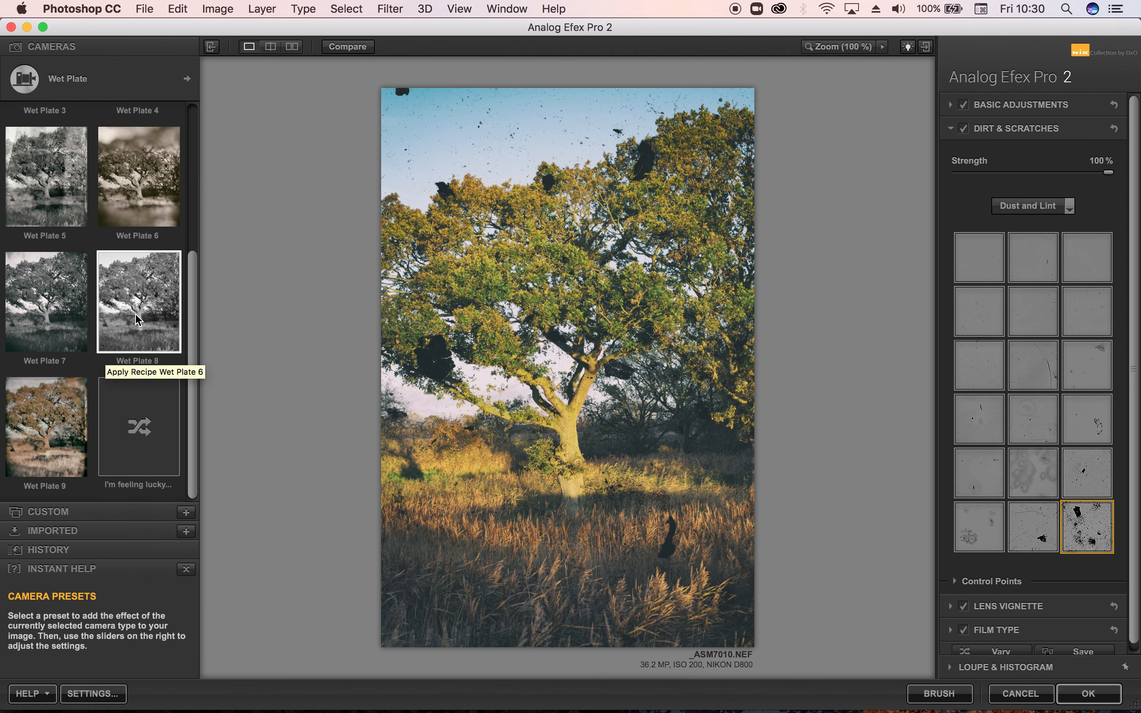
left_click(45, 427)
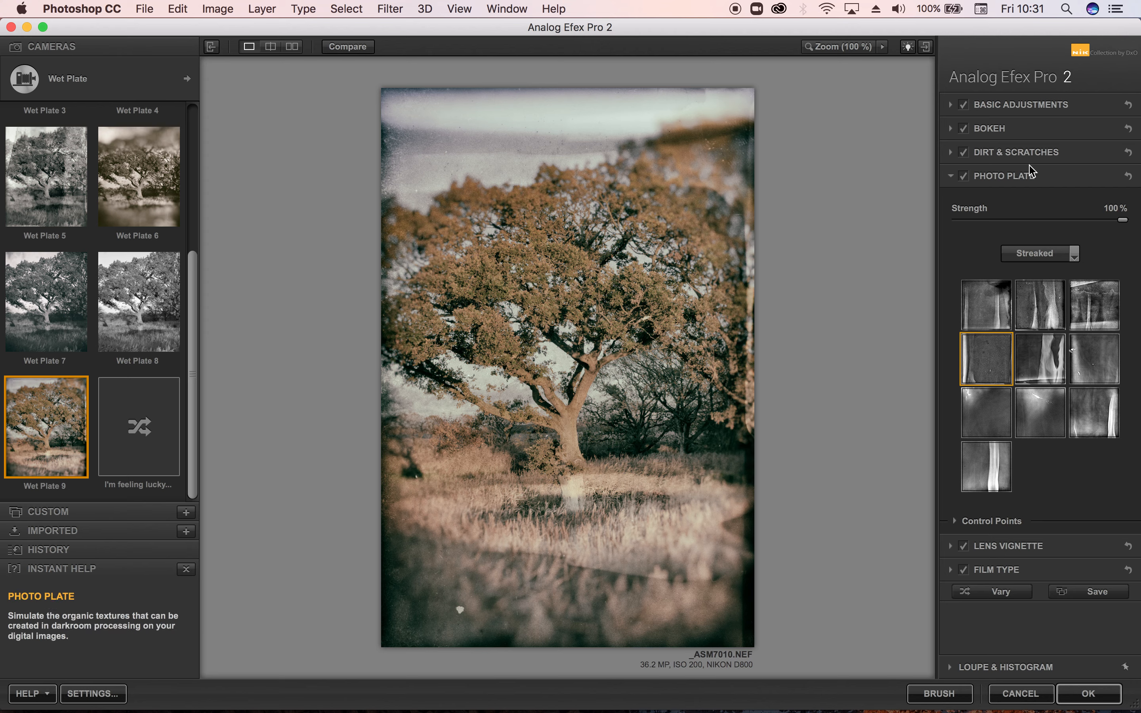
- Set the Bokeh filter's blur strength to 82%
left_click(1024, 106)
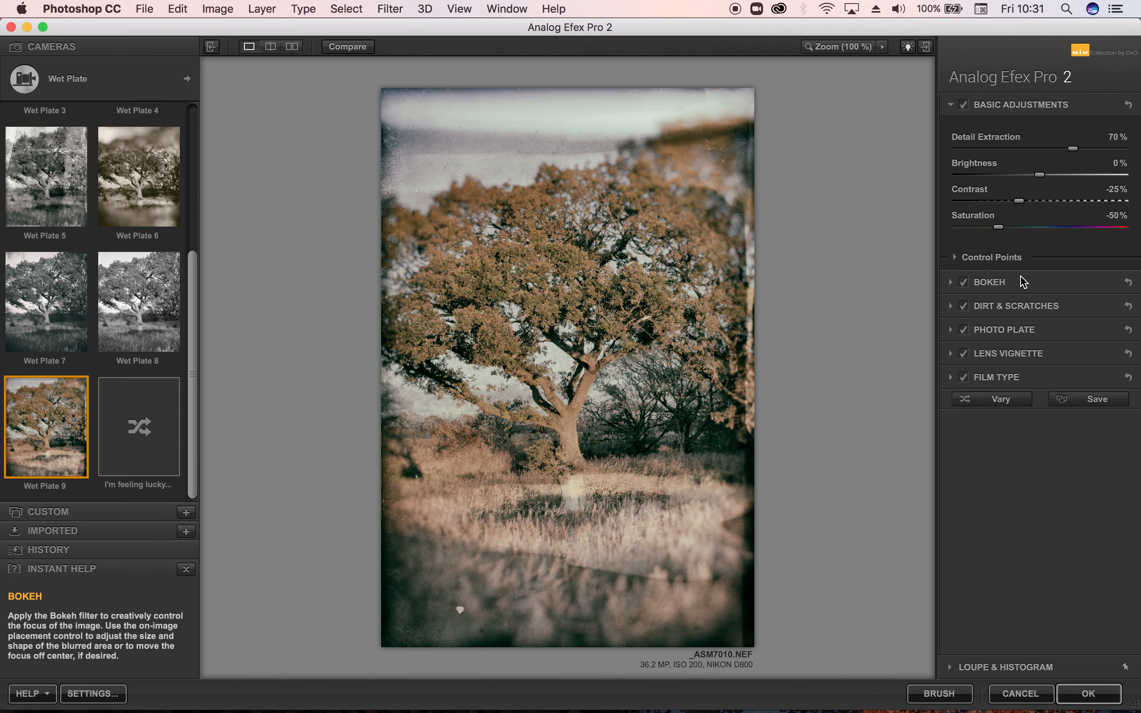
left_click(1024, 282)
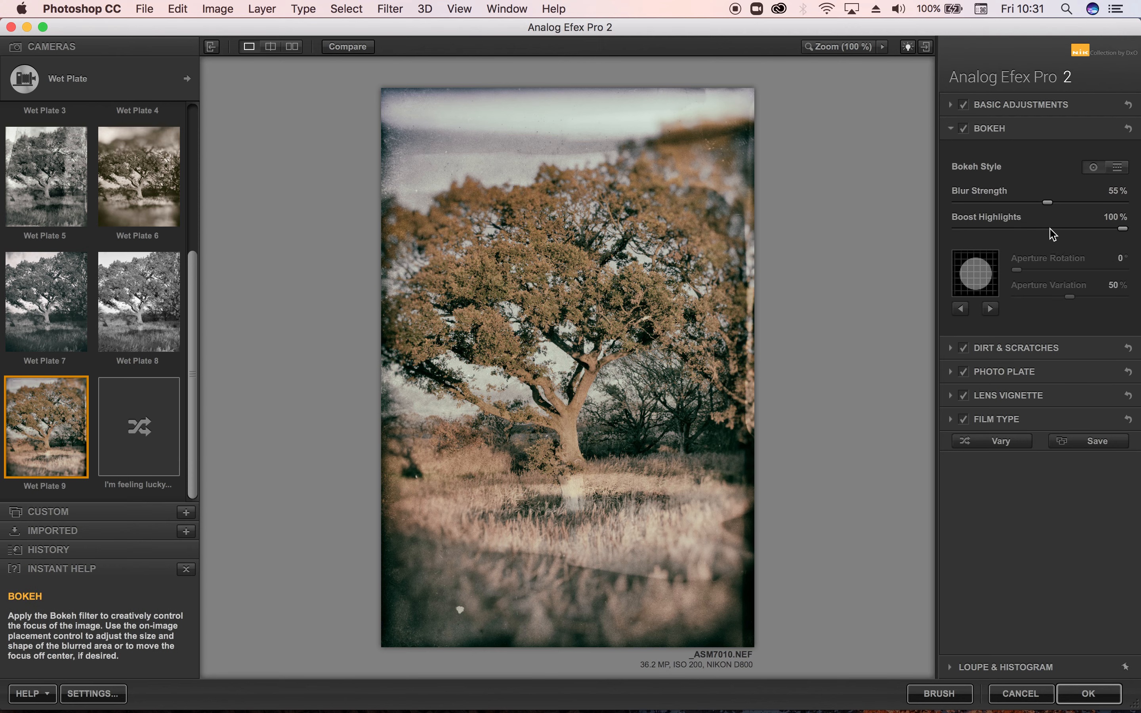
mouse_move(1049, 206)
left_click_drag(1050, 208, 1095, 207)
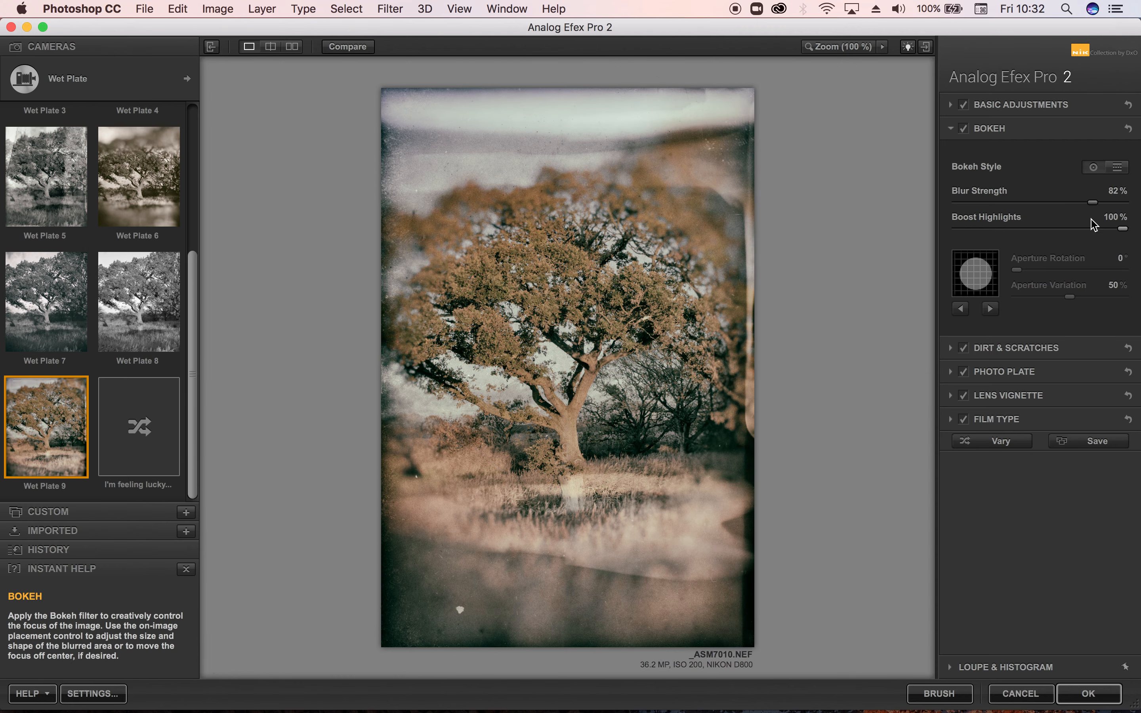
- Reshape the circular Bokeh focus area into a wide ellipse and move it up over the tree's crown
mouse_move(556, 302)
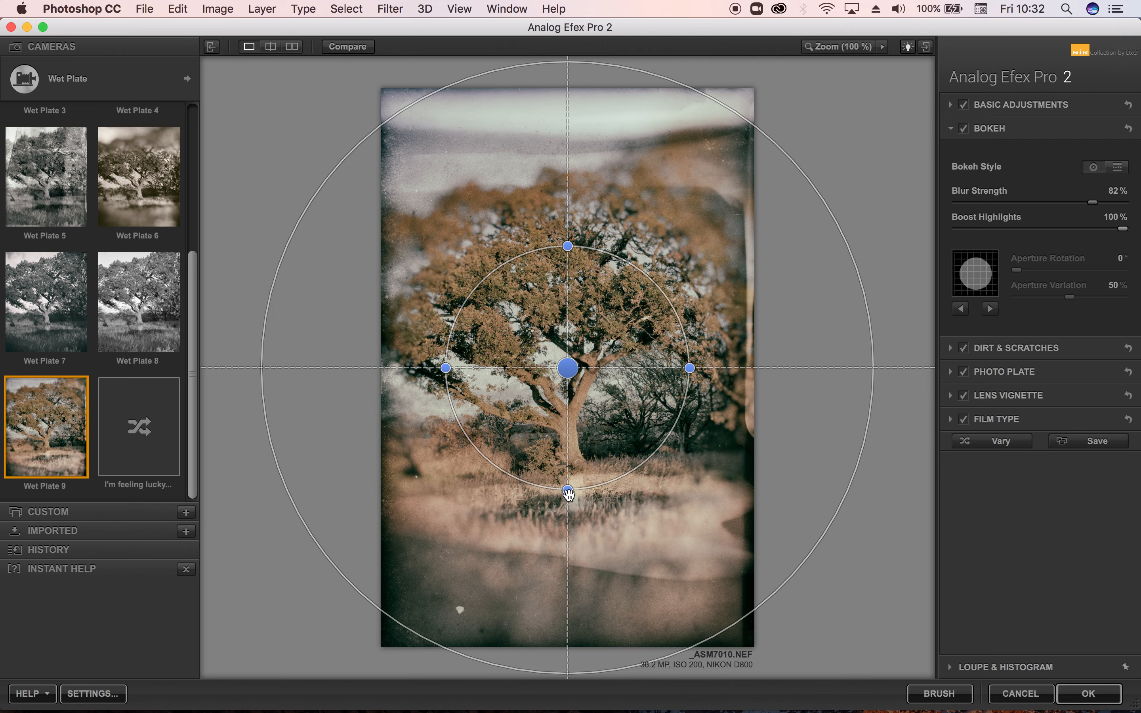
left_click_drag(568, 493, 563, 586)
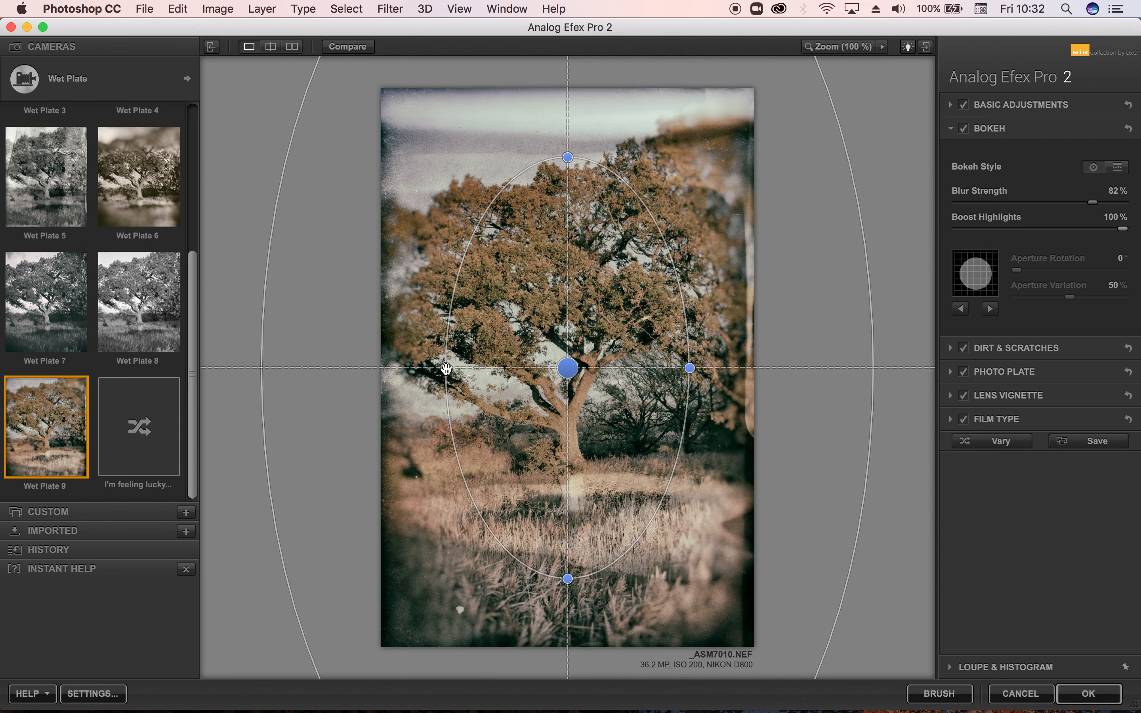
left_click_drag(446, 368, 395, 370)
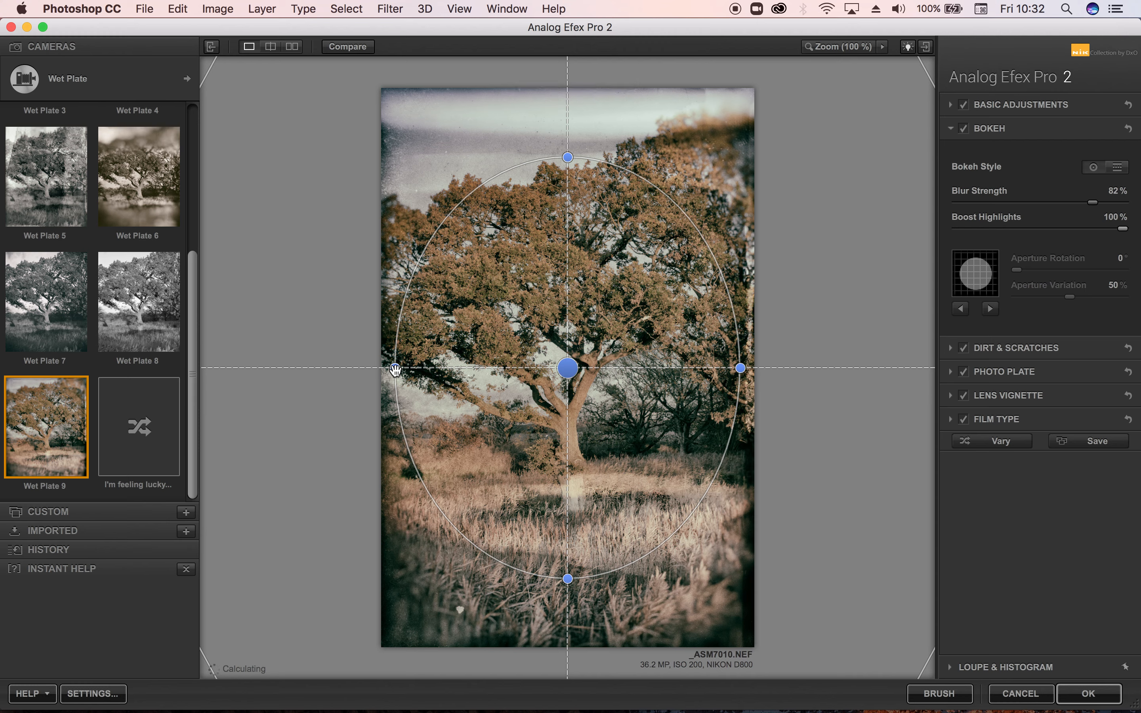
left_click_drag(568, 367, 566, 272)
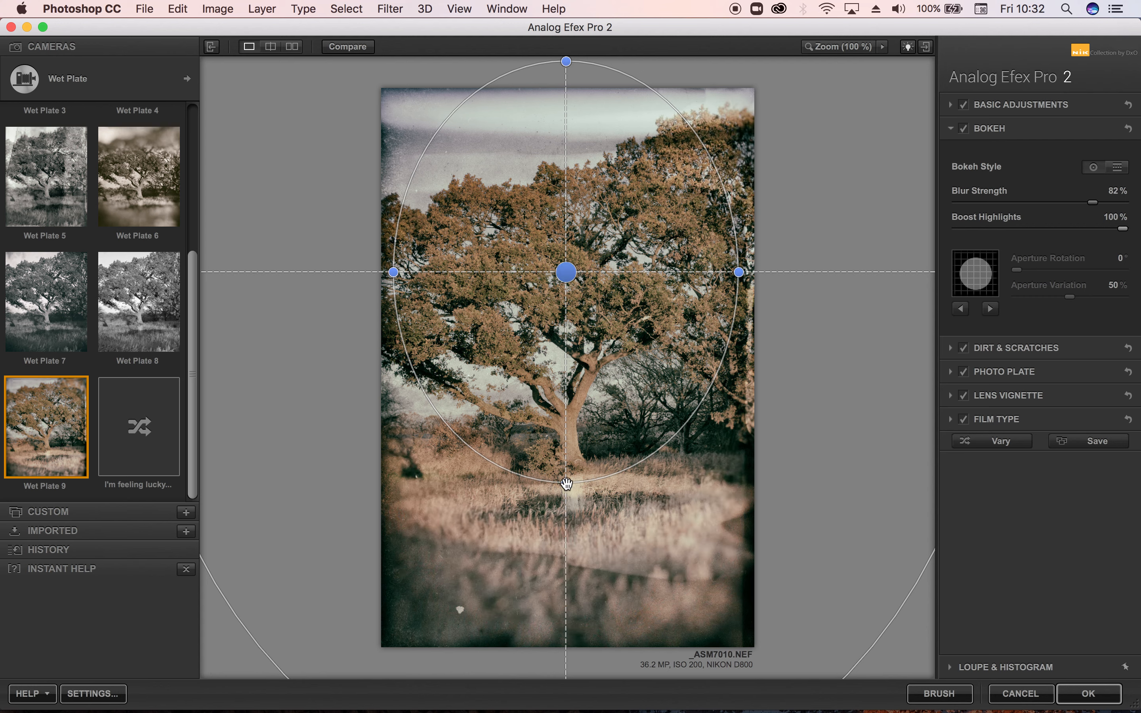
left_click_drag(566, 483, 565, 414)
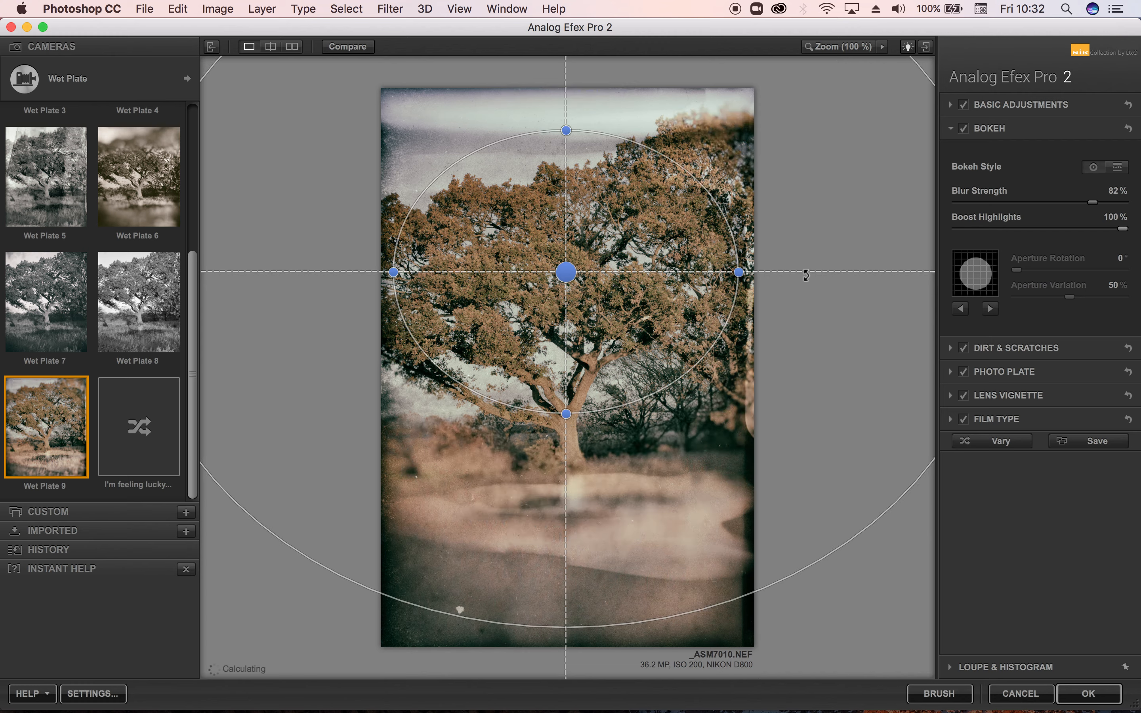
- Tilt the Bokeh focus ellipse diagonally clockwise and recentre it on the fork of the tree trunk
left_click_drag(806, 276, 762, 377)
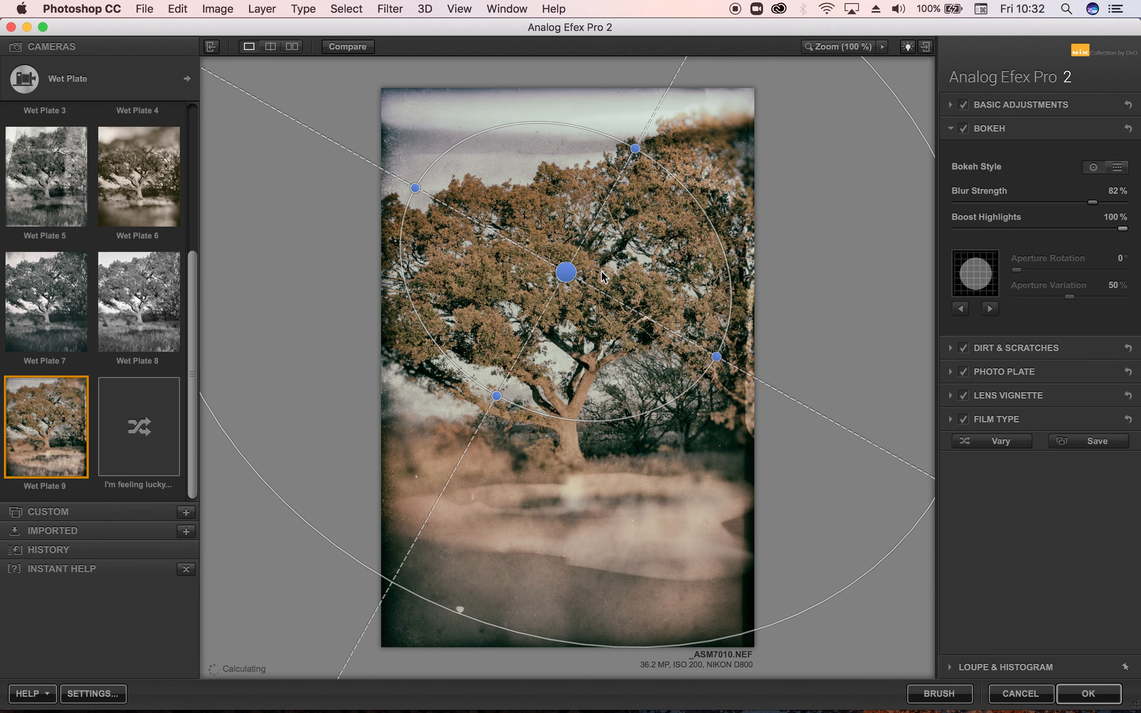
left_click_drag(567, 273, 590, 379)
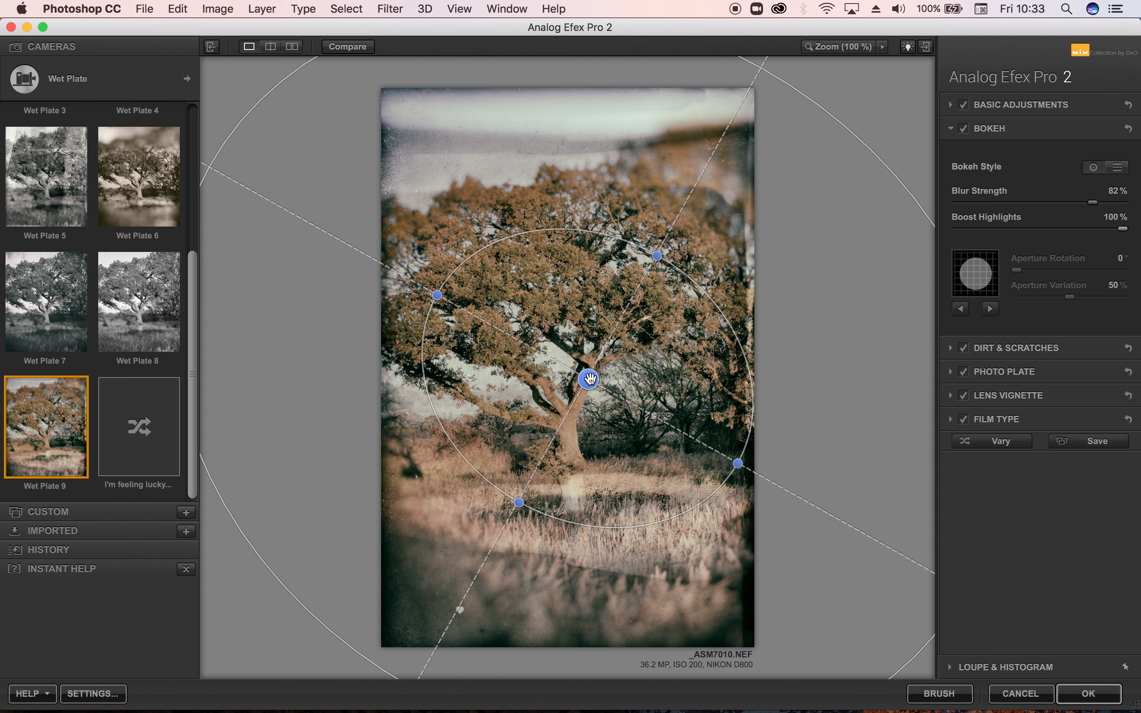
left_click_drag(590, 379, 571, 364)
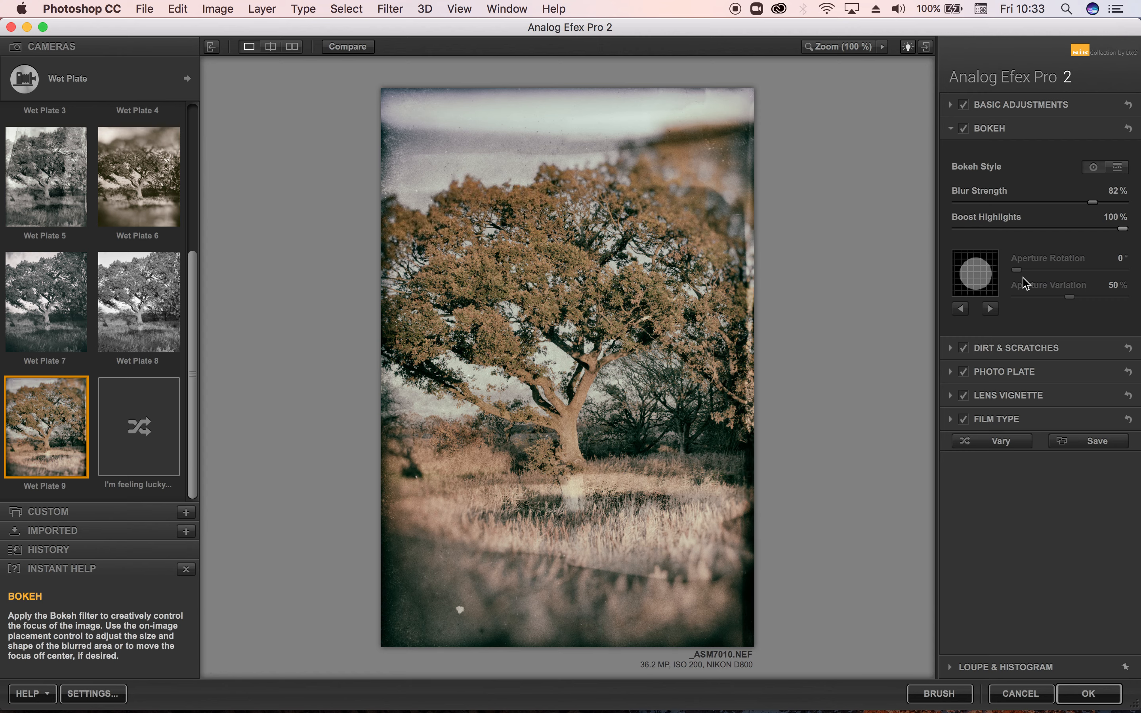
- Change the Bokeh aperture shape to a six-pointed star and narrow the tilted focus ellipse along its shorter axis
left_click(990, 309)
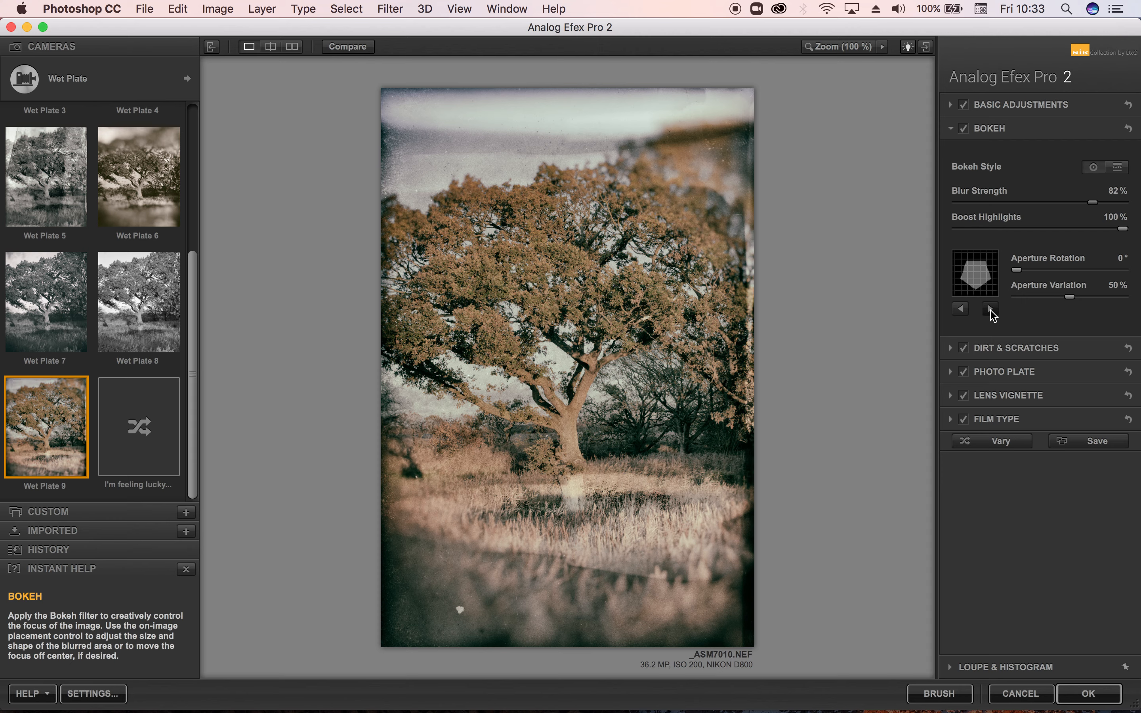
left_click(990, 309)
left_click(991, 309)
left_click(992, 310)
left_click(990, 310)
left_click(990, 309)
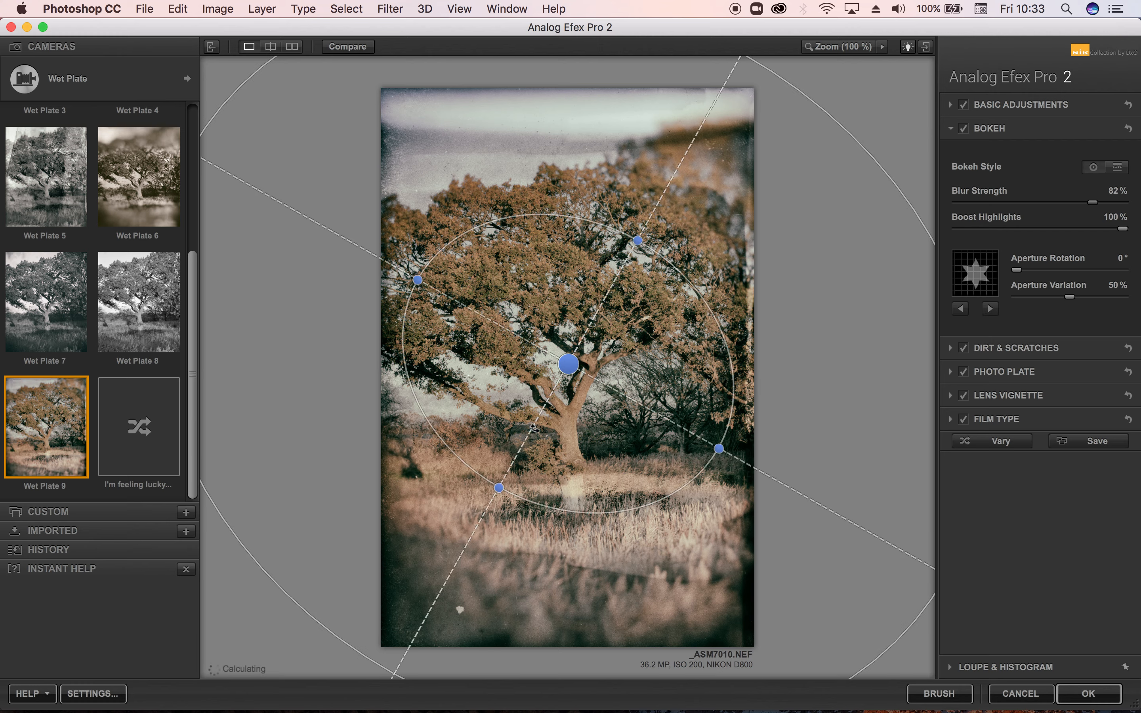
left_click_drag(499, 487, 531, 445)
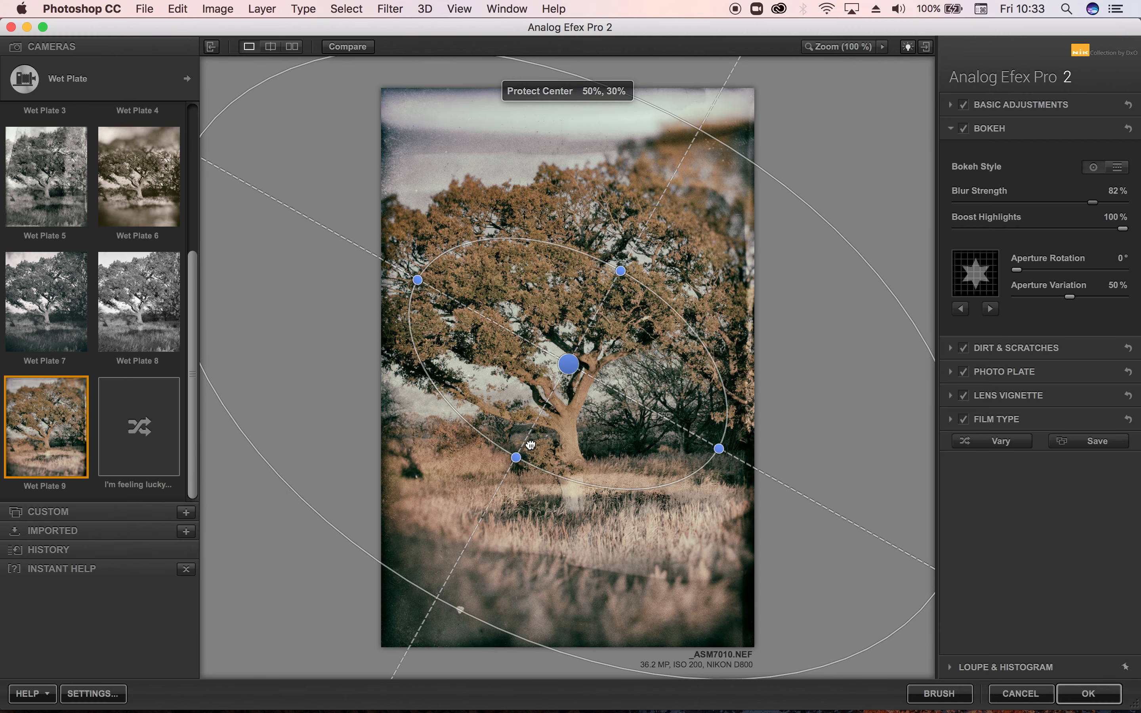
- Set the Dirt & Scratches strength to -12% and switch its texture category to Eroded
left_click(1023, 349)
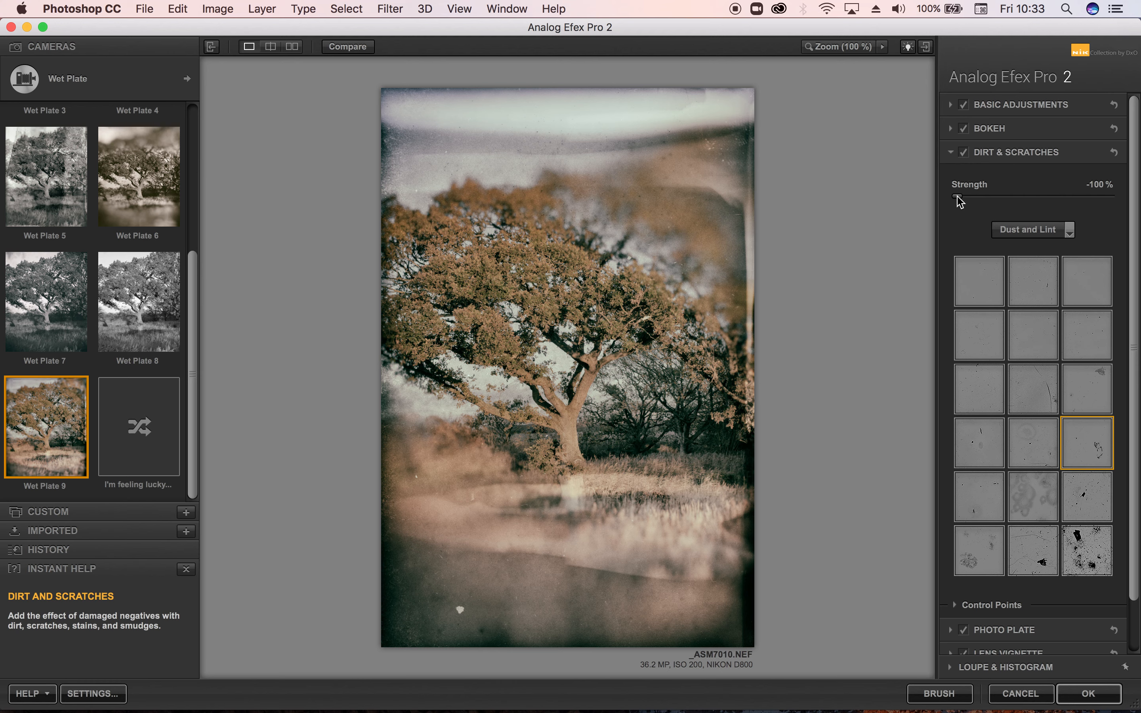
left_click_drag(959, 201, 1116, 194)
left_click_drag(1108, 196, 1024, 195)
left_click(1022, 231)
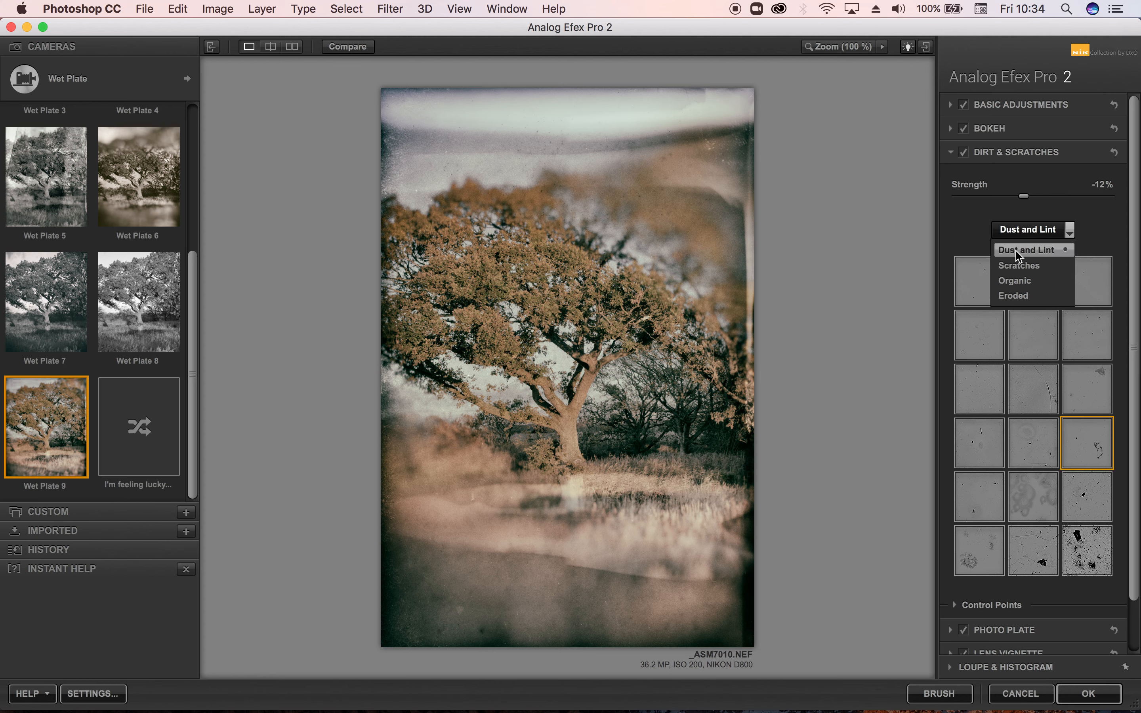
left_click(1023, 296)
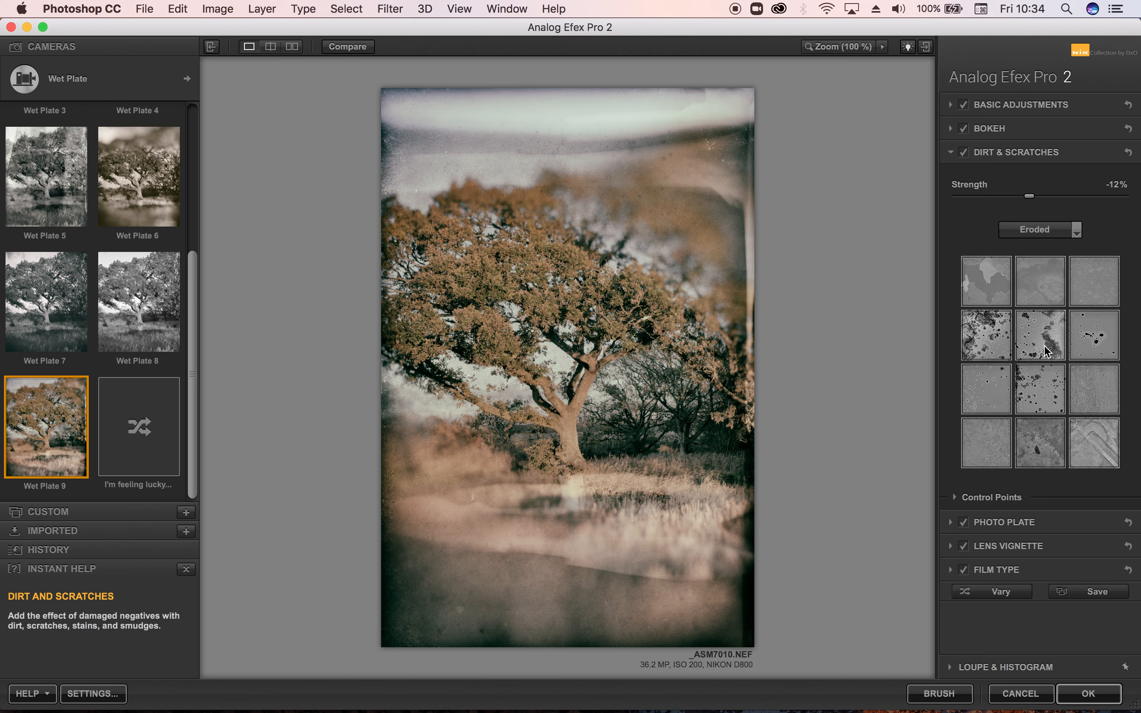
- Apply the diagonally streaked Eroded texture at 100% Dirt & Scratches strength and move its centre onto the lower tree trunk
left_click(1090, 438)
left_click_drag(1029, 198, 1120, 194)
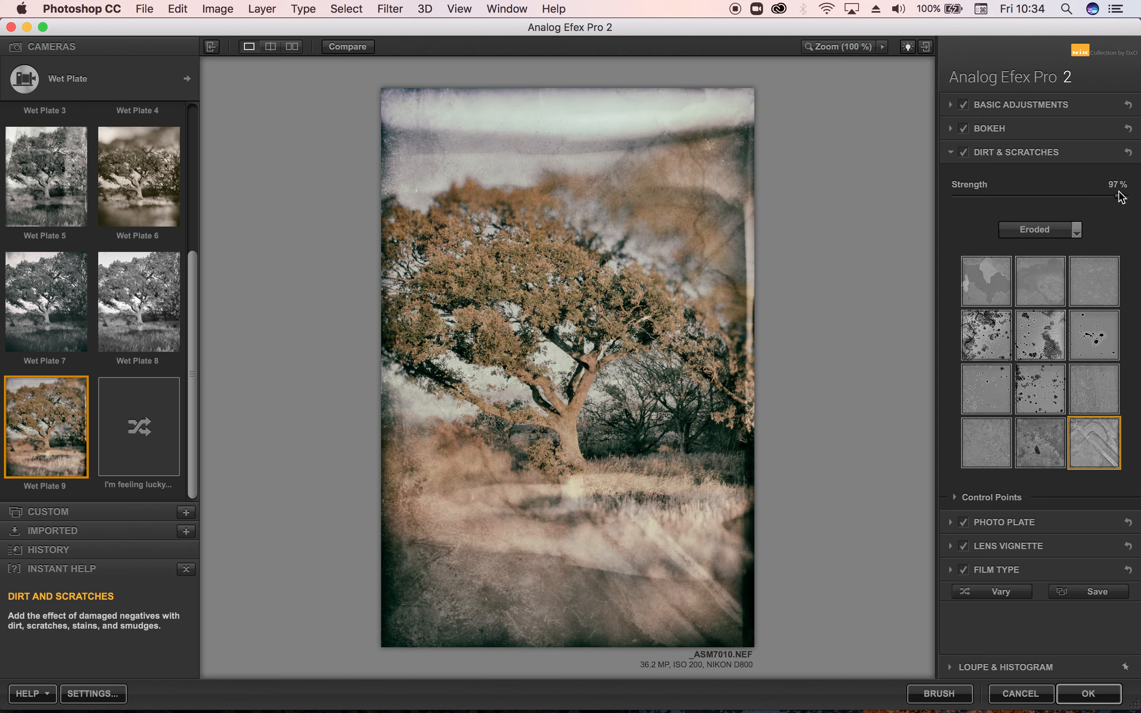
left_click_drag(1121, 197, 1127, 198)
left_click(661, 508)
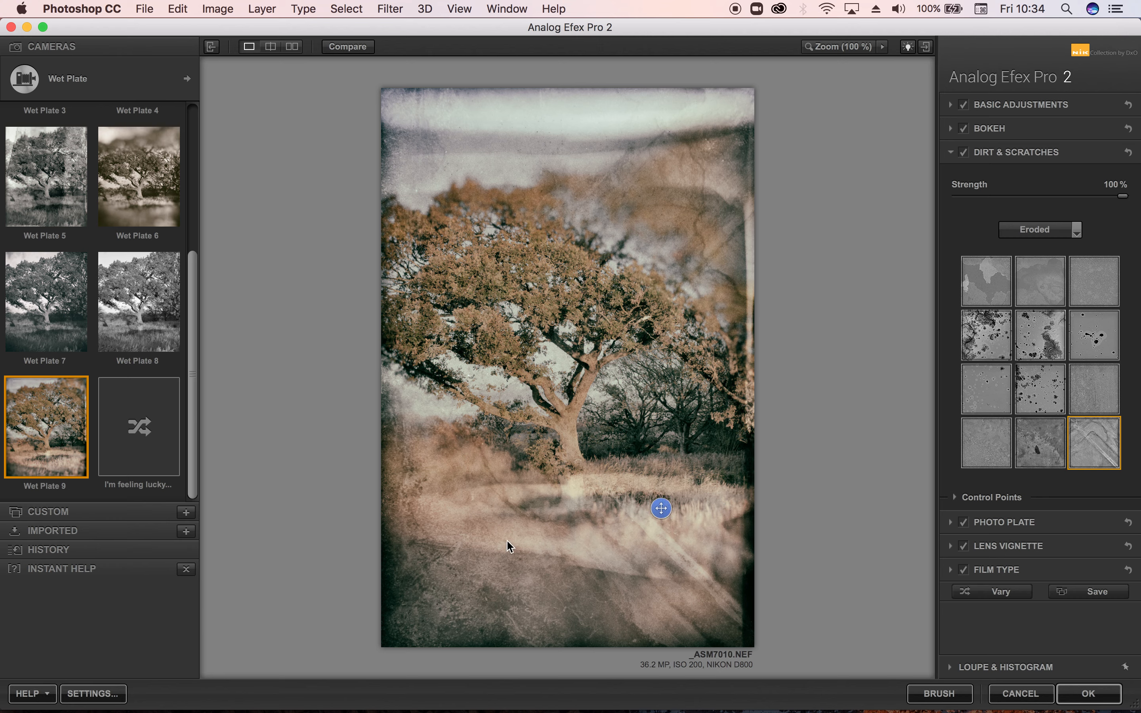
left_click_drag(661, 508, 556, 428)
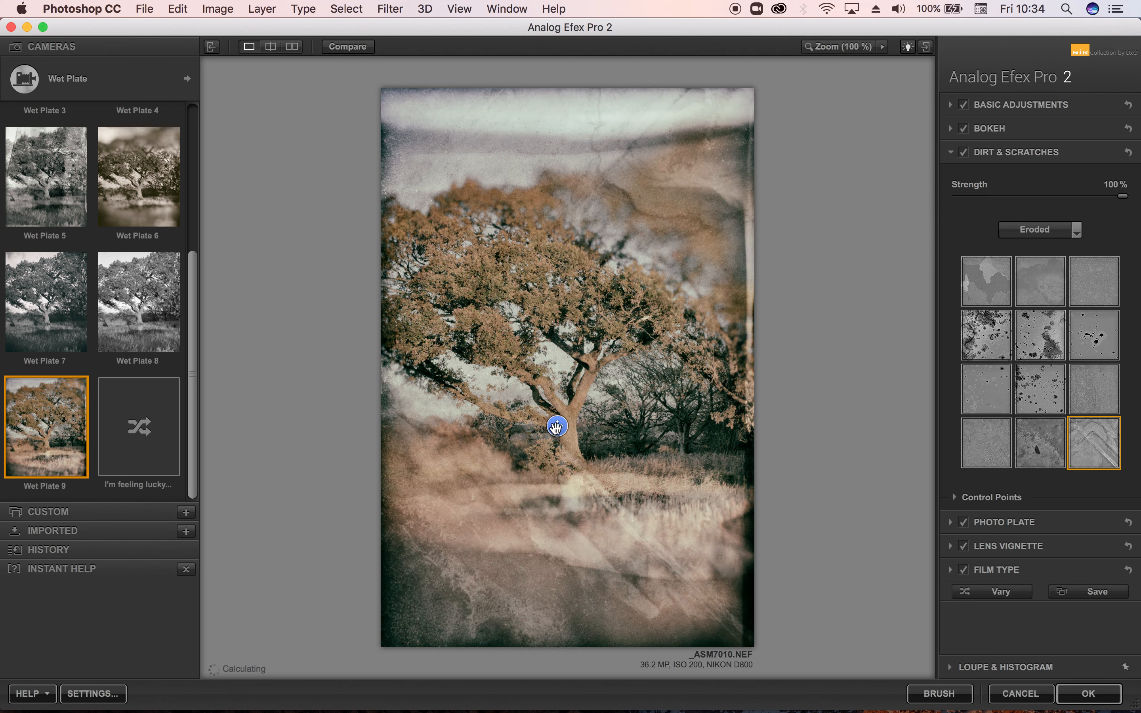
- Change the Photo Plate to the second texture in the second row of the Streaked category
left_click(989, 525)
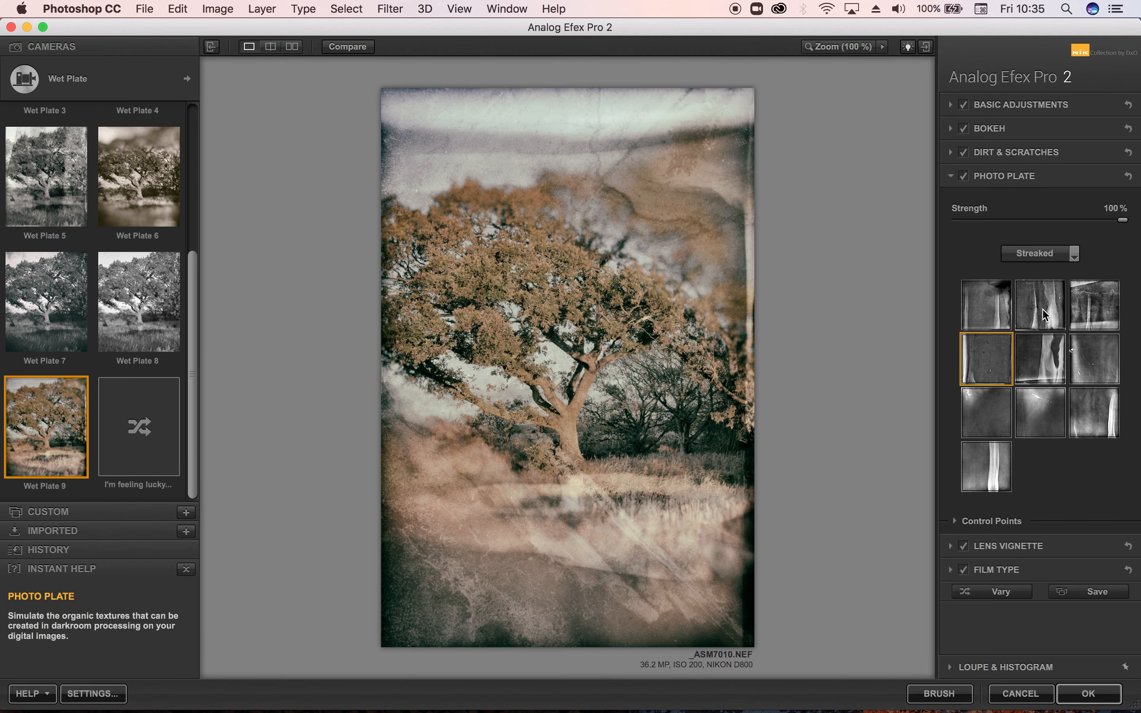
left_click(1048, 264)
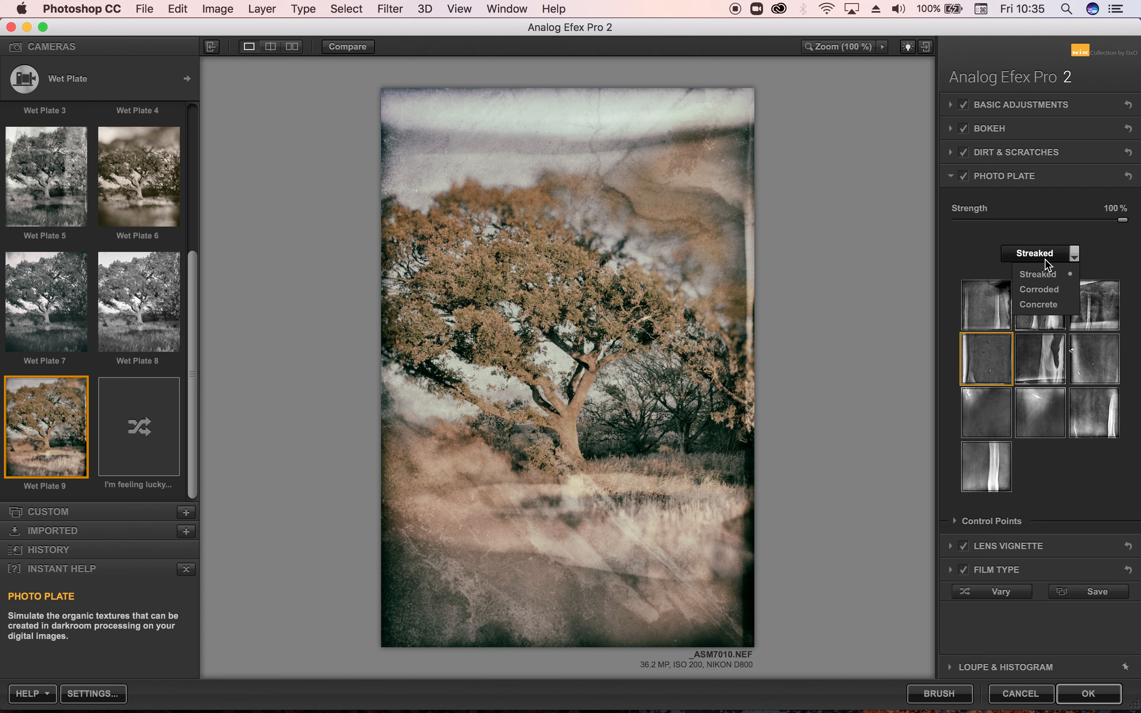
left_click(992, 363)
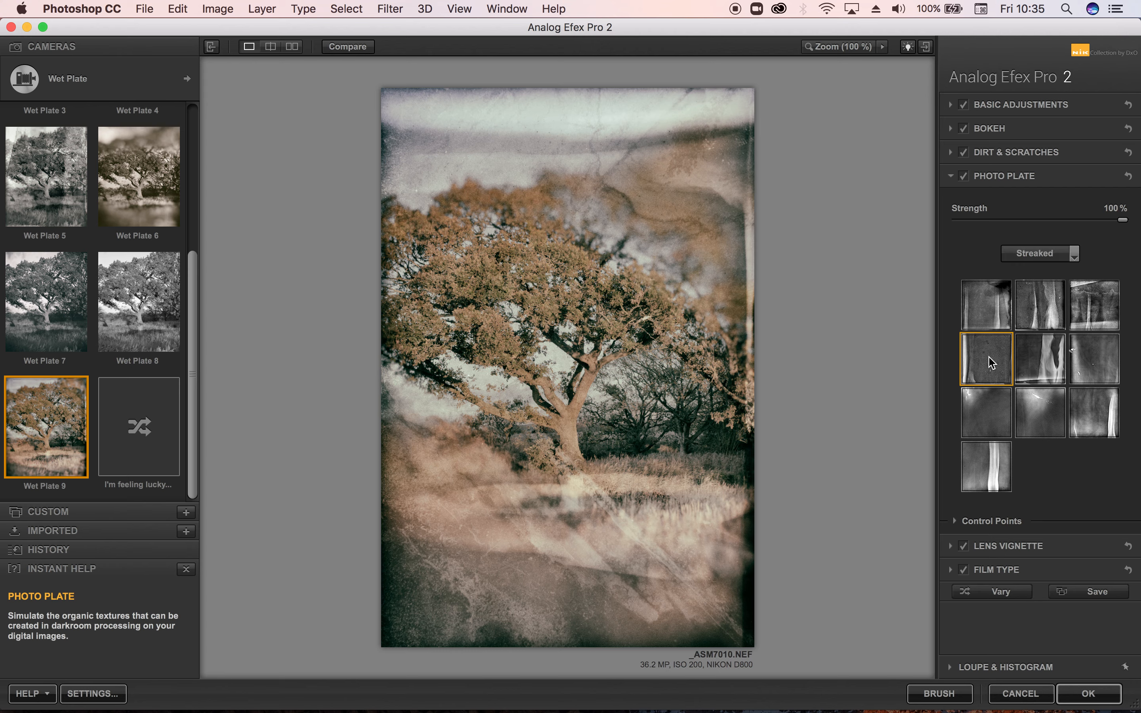
left_click(1041, 363)
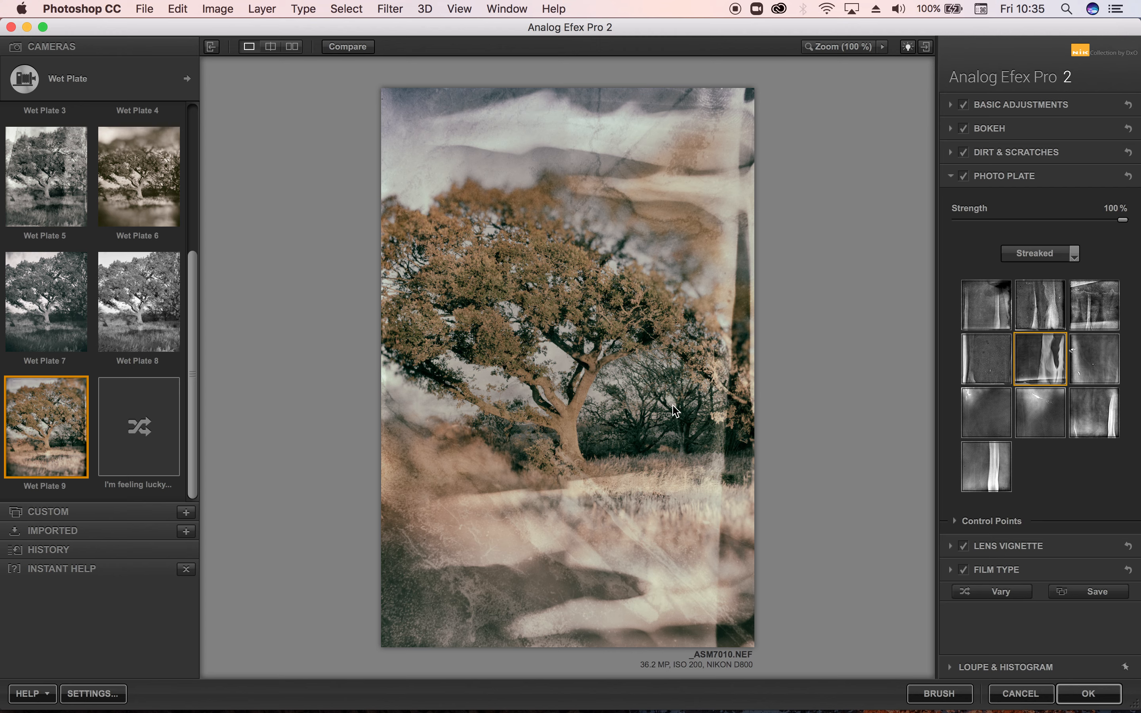
- Set the Lens Vignette amount to 1%, its shape about midway between circle and rectangle, and its size to 55%
left_click(992, 547)
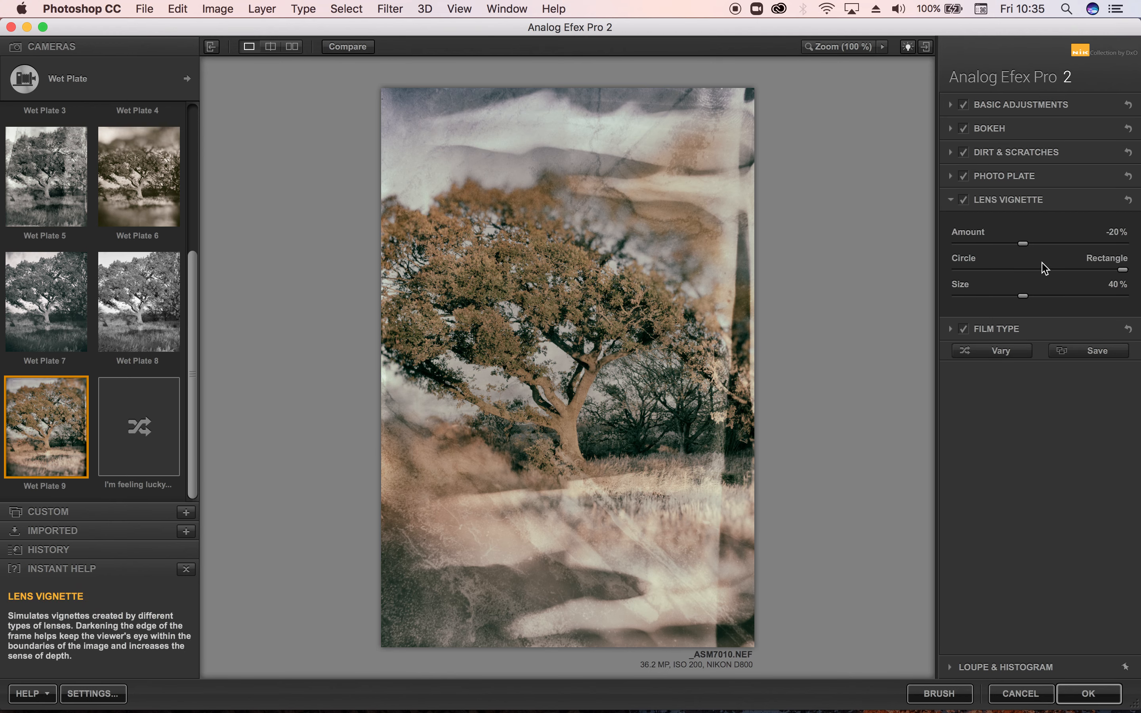
mouse_move(1022, 244)
left_mouse_down()
mouse_move(1072, 246)
mouse_move(947, 245)
mouse_move(1103, 248)
mouse_move(1039, 248)
left_mouse_up()
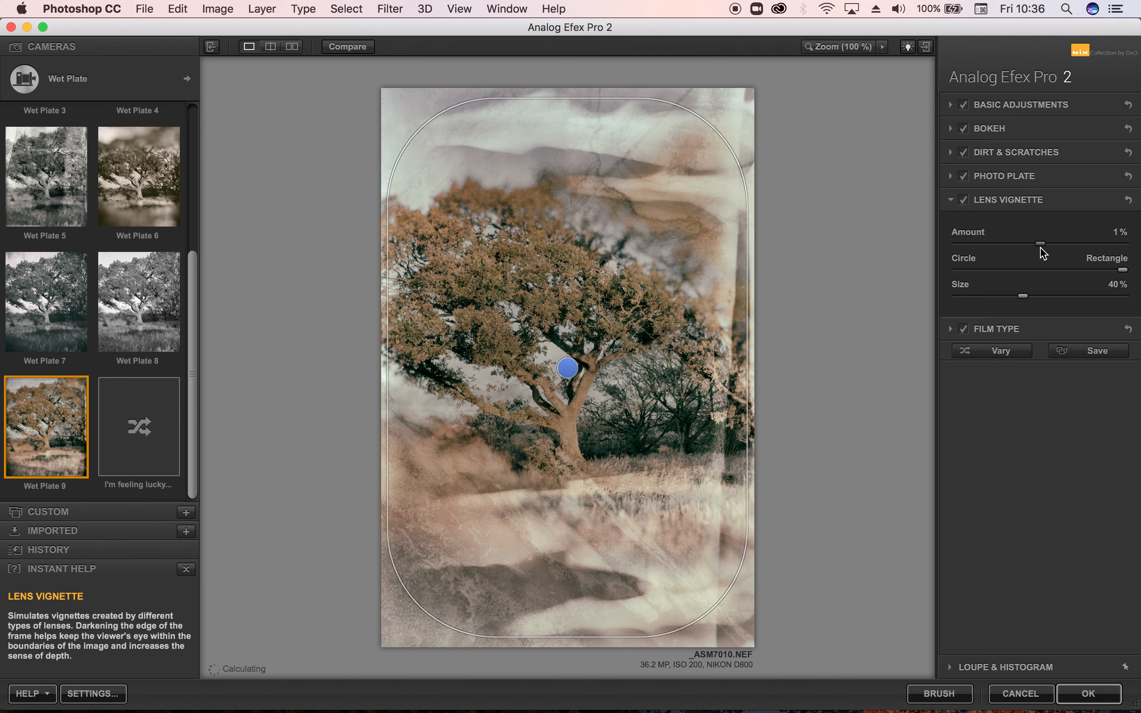
left_click_drag(1123, 270, 1126, 301)
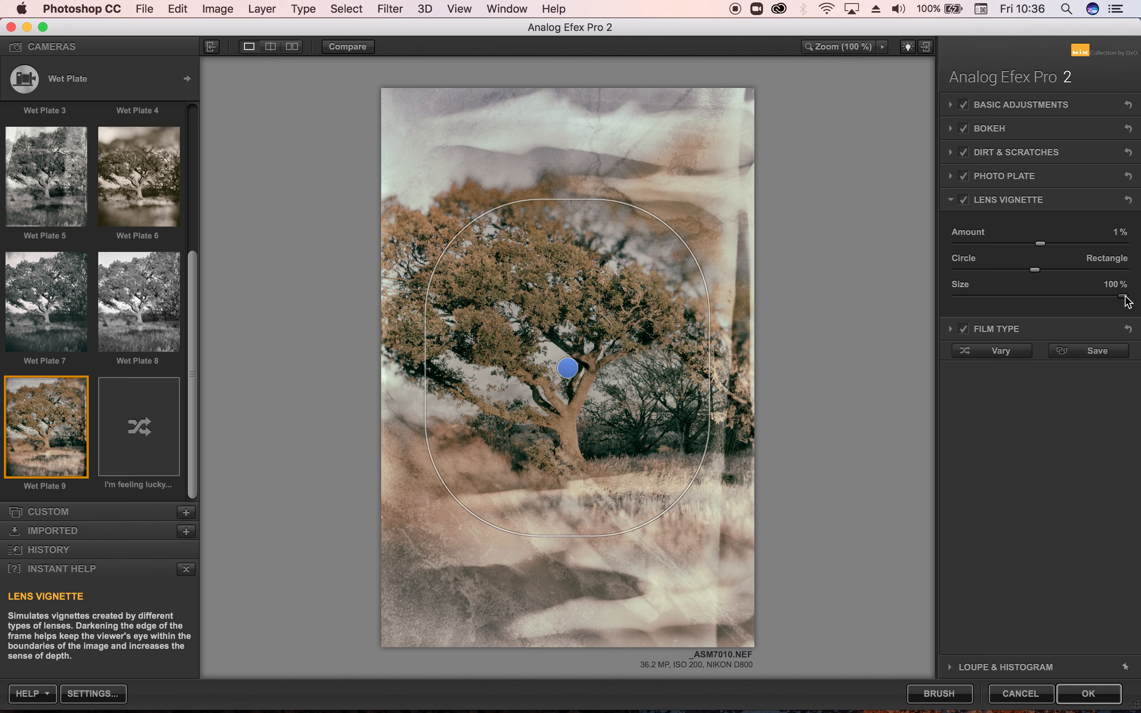
left_click_drag(1126, 302, 1048, 290)
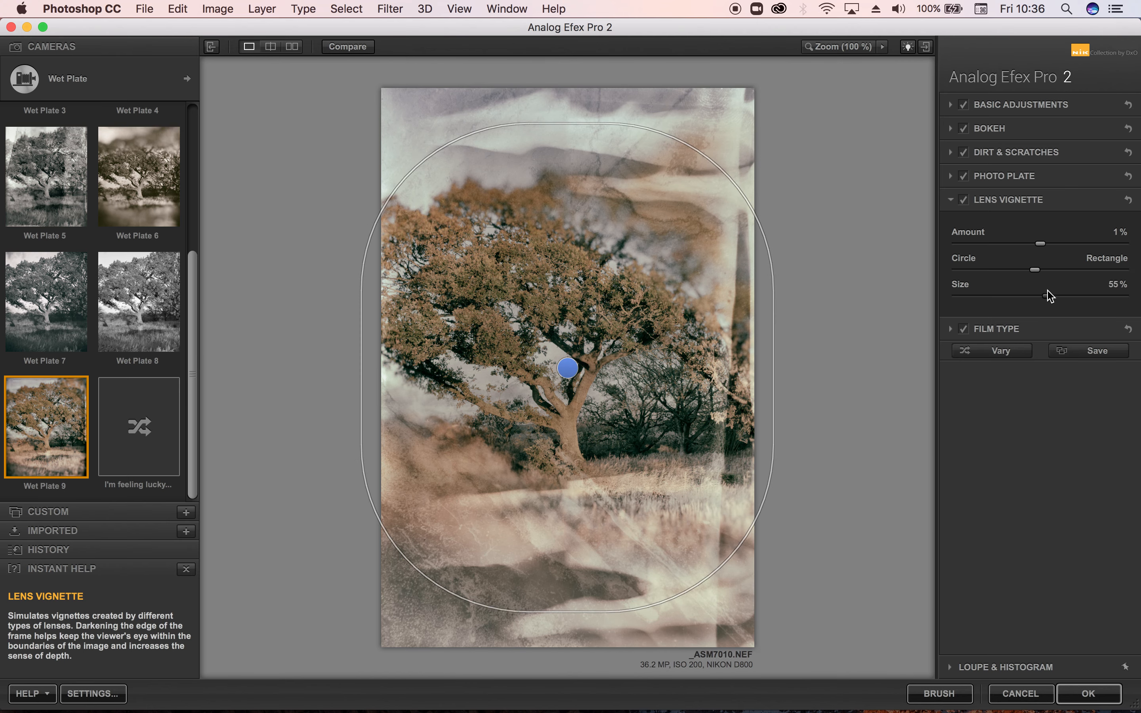
- Change the Film Type to B&W toned with swatch 3 of the third row and randomly vary the filter settings
left_click(1014, 328)
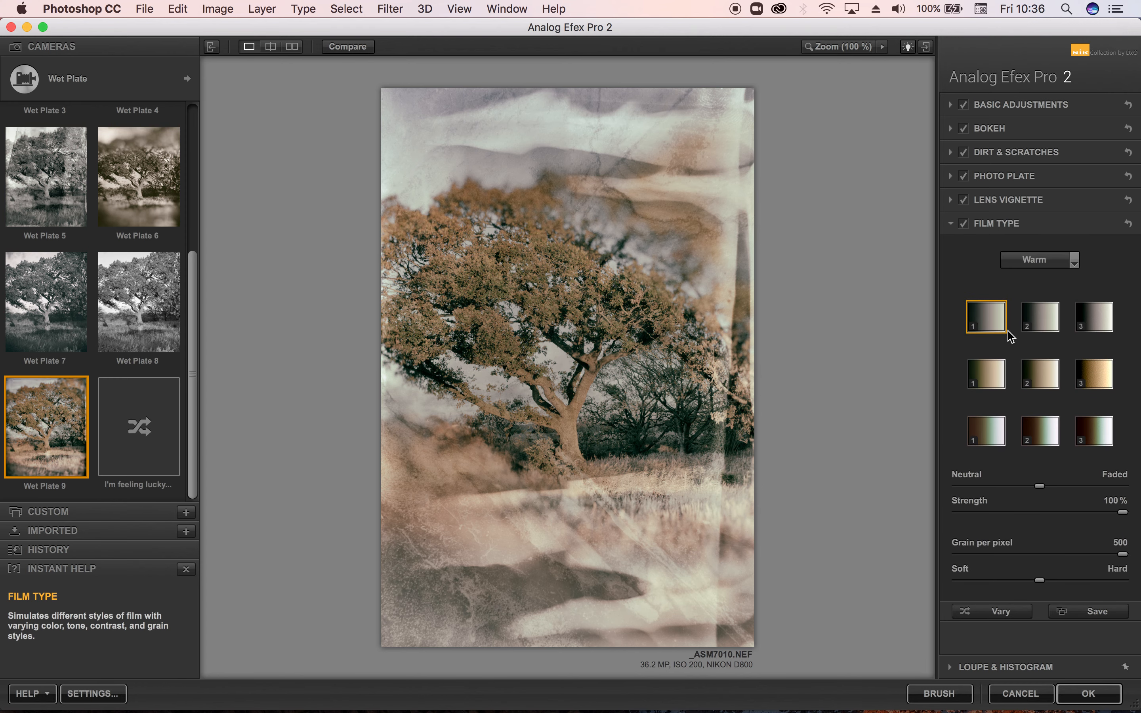
left_click(1044, 263)
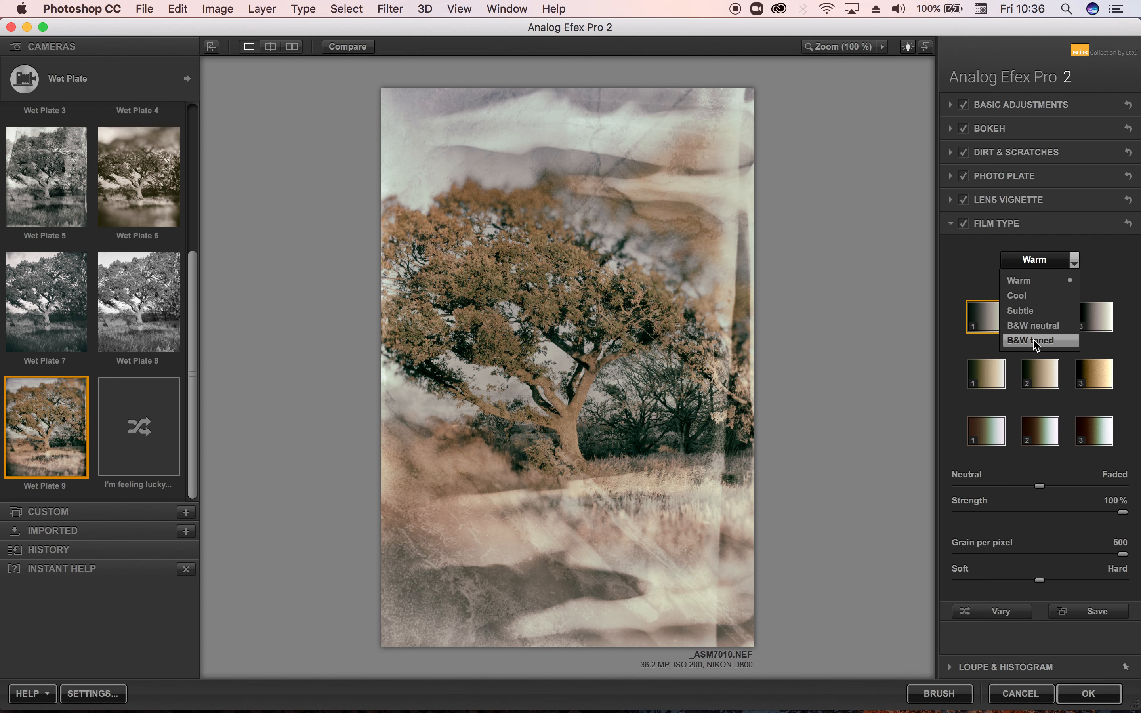
left_click(1097, 277)
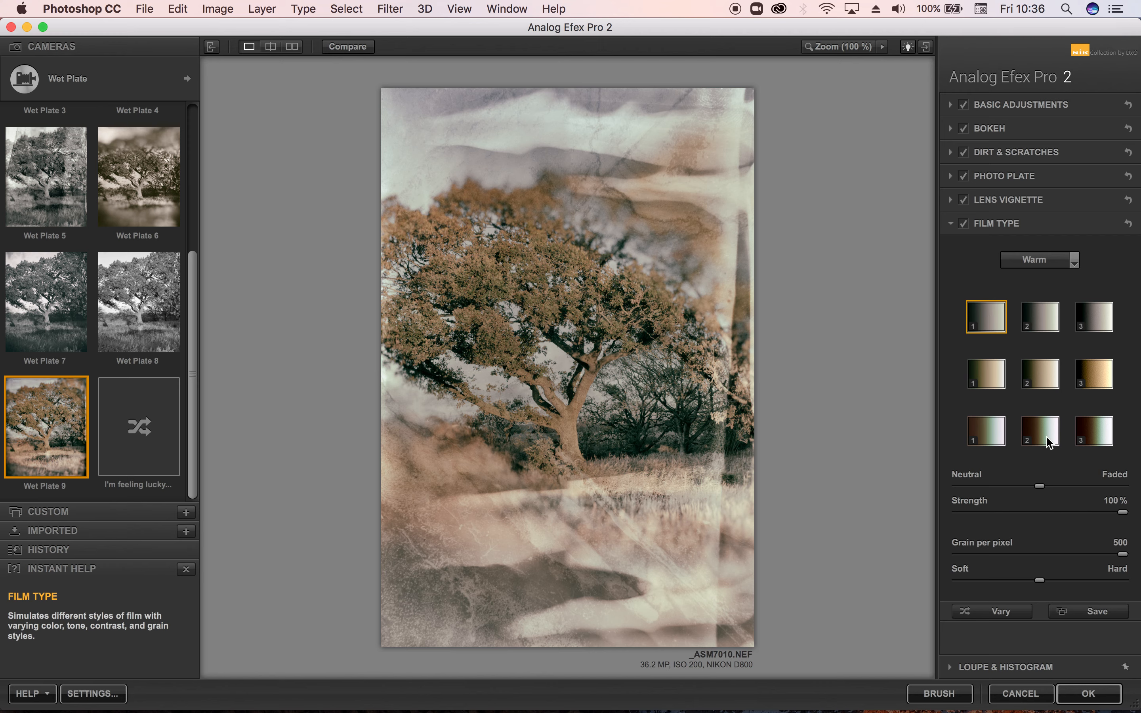
left_click(1044, 262)
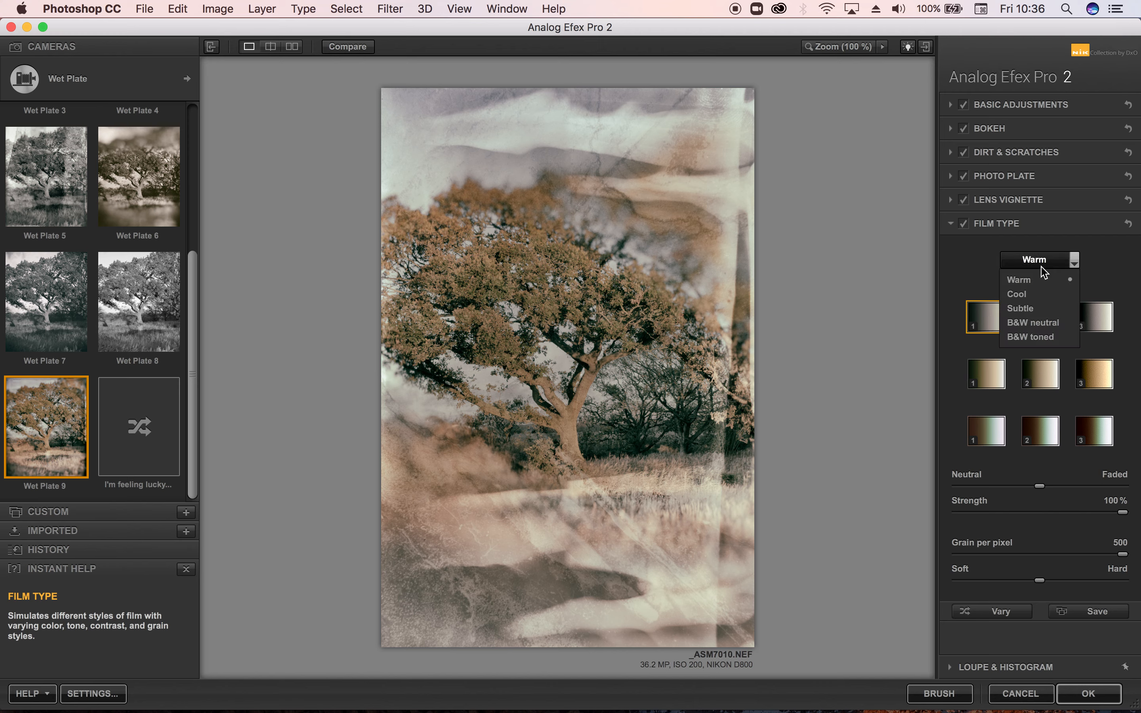
left_click(1041, 337)
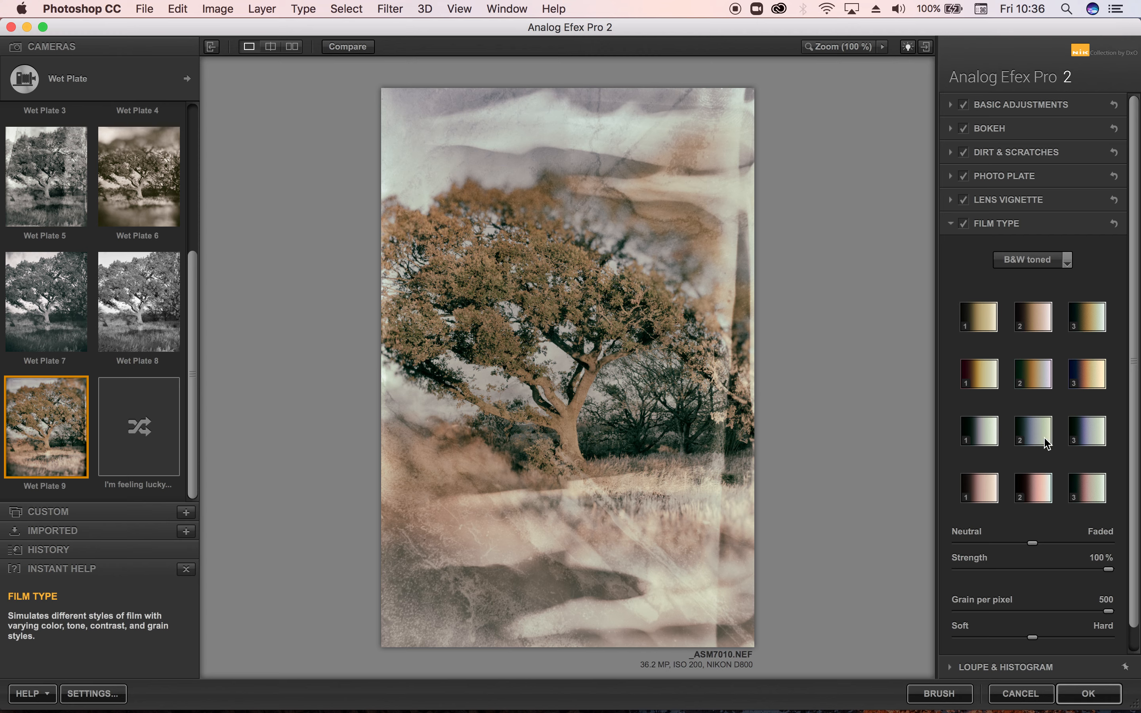
left_click(1083, 431)
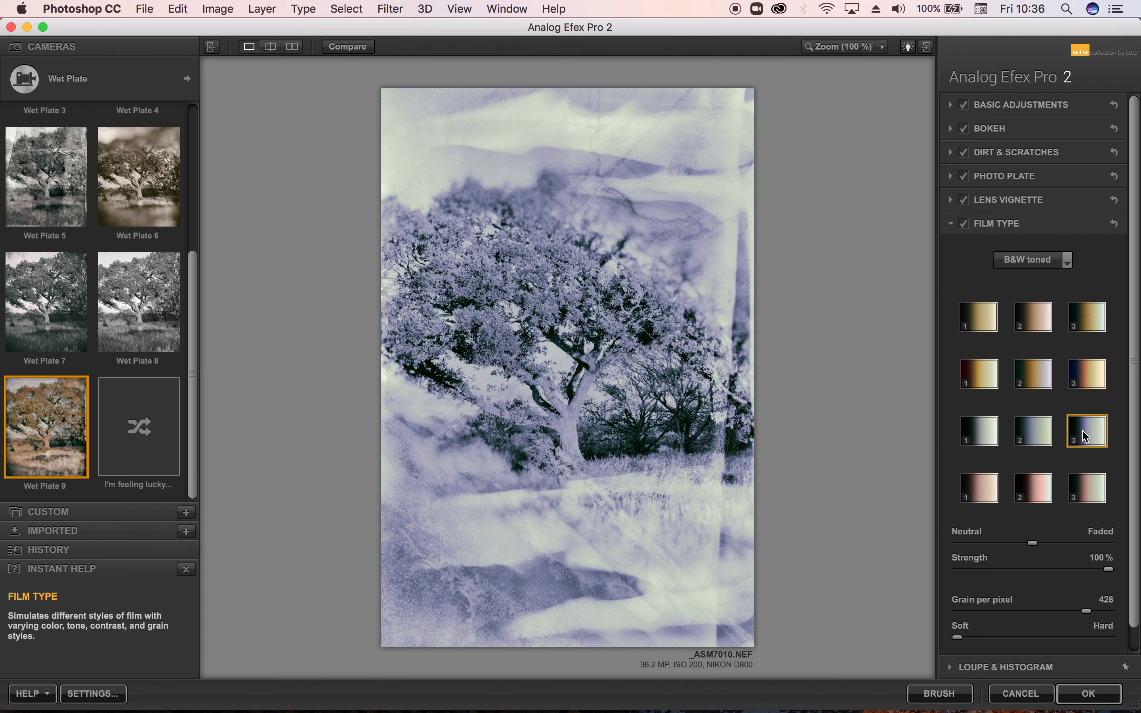
scroll(1007, 576, "down", 1)
scroll(1007, 584, "down", 2)
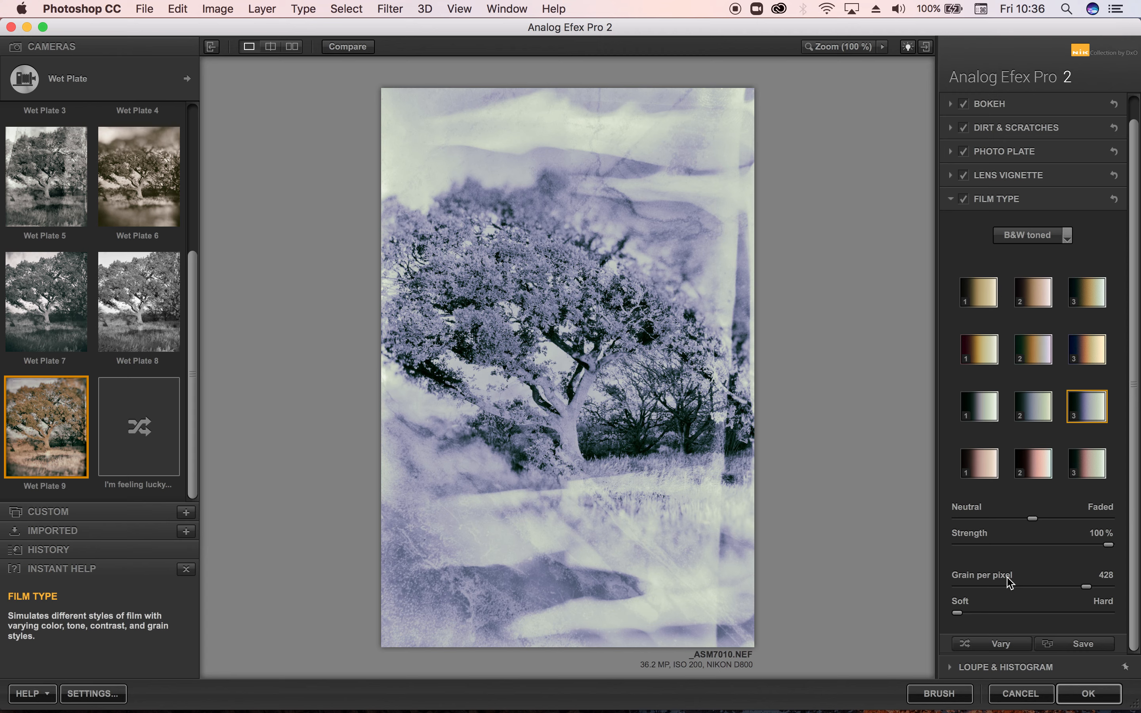
left_click(998, 649)
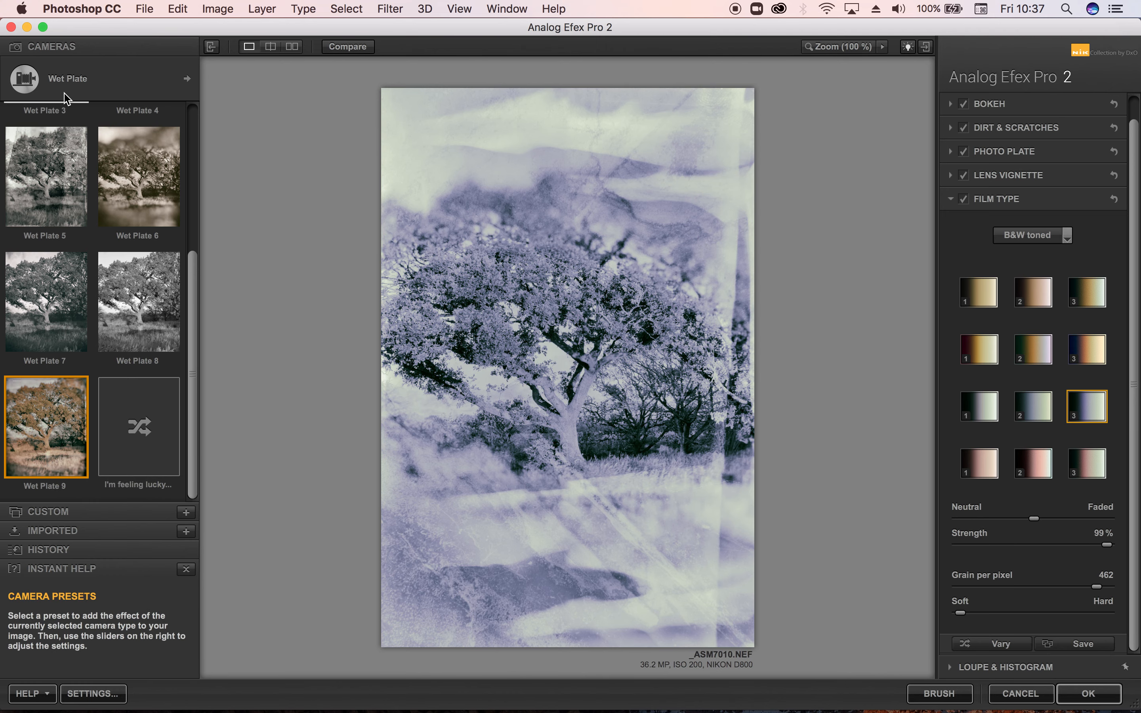
- Switch the camera from Wet Plate to the Camera Kit and reopen the camera chooser
left_click(55, 85)
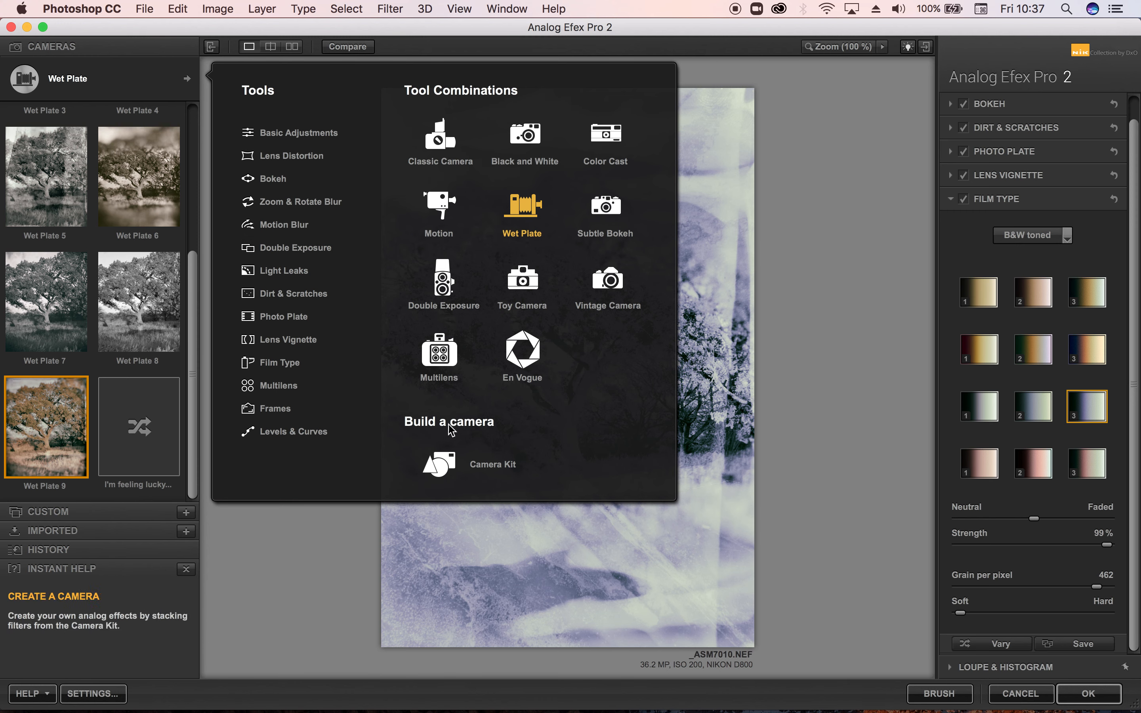
left_click(477, 472)
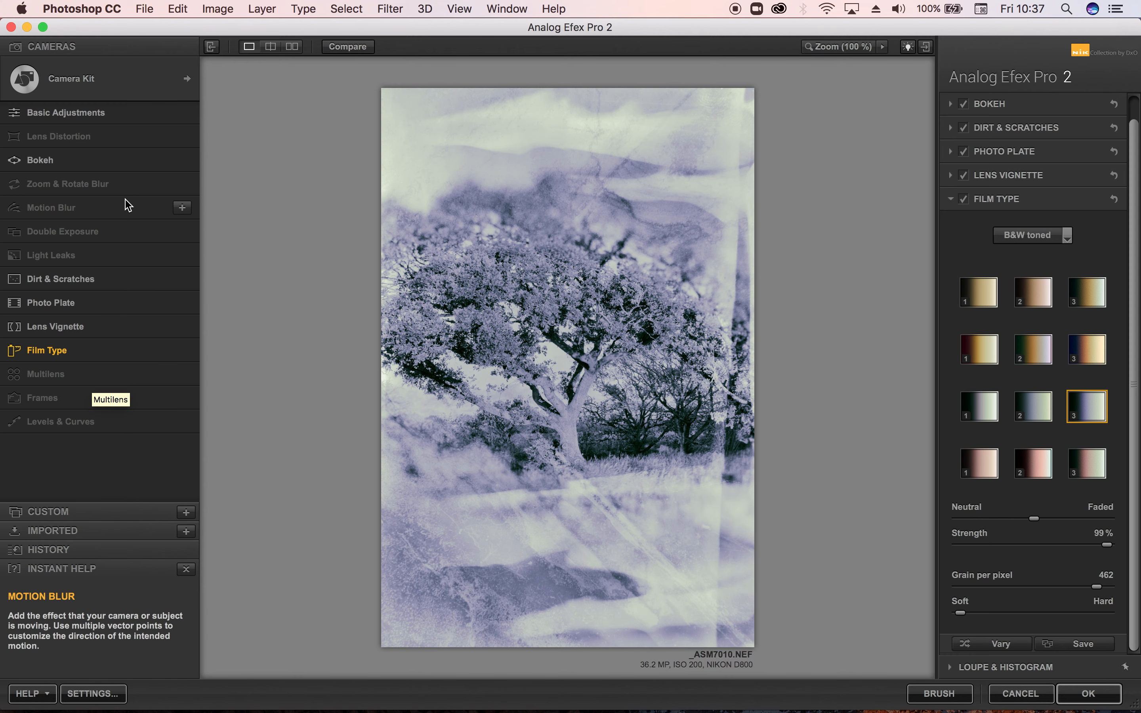
left_click(188, 80)
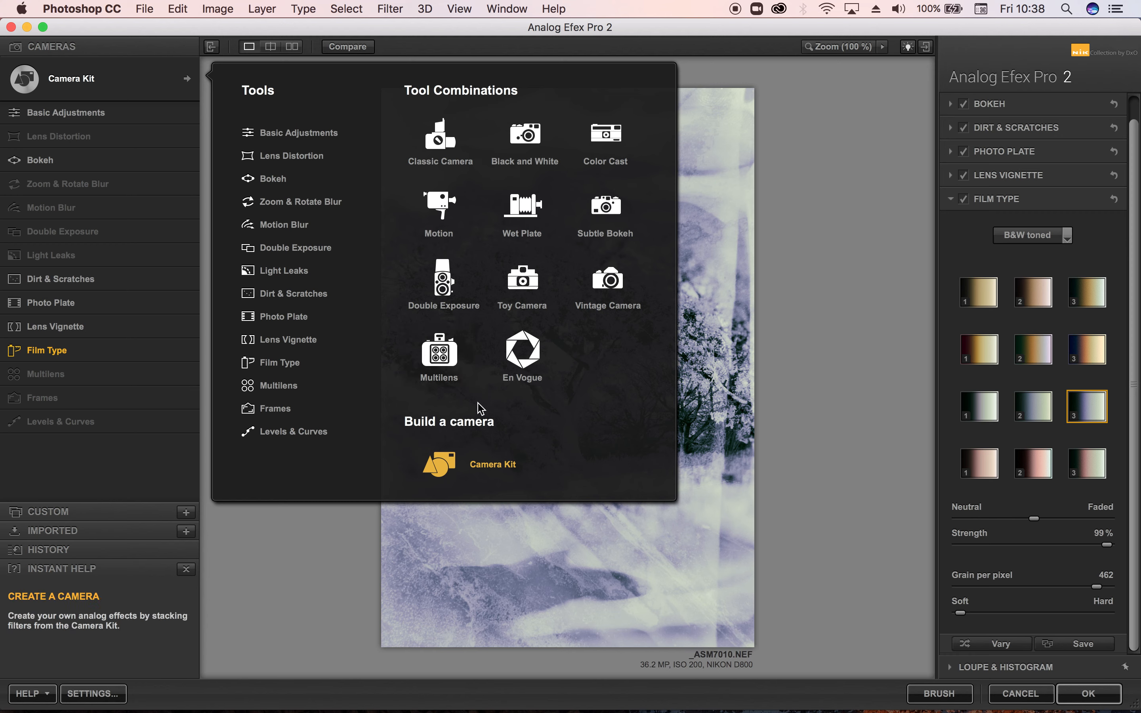
- Review the custom preset library, the imported preset library and the editing history, and return to the cameras
left_click(135, 518)
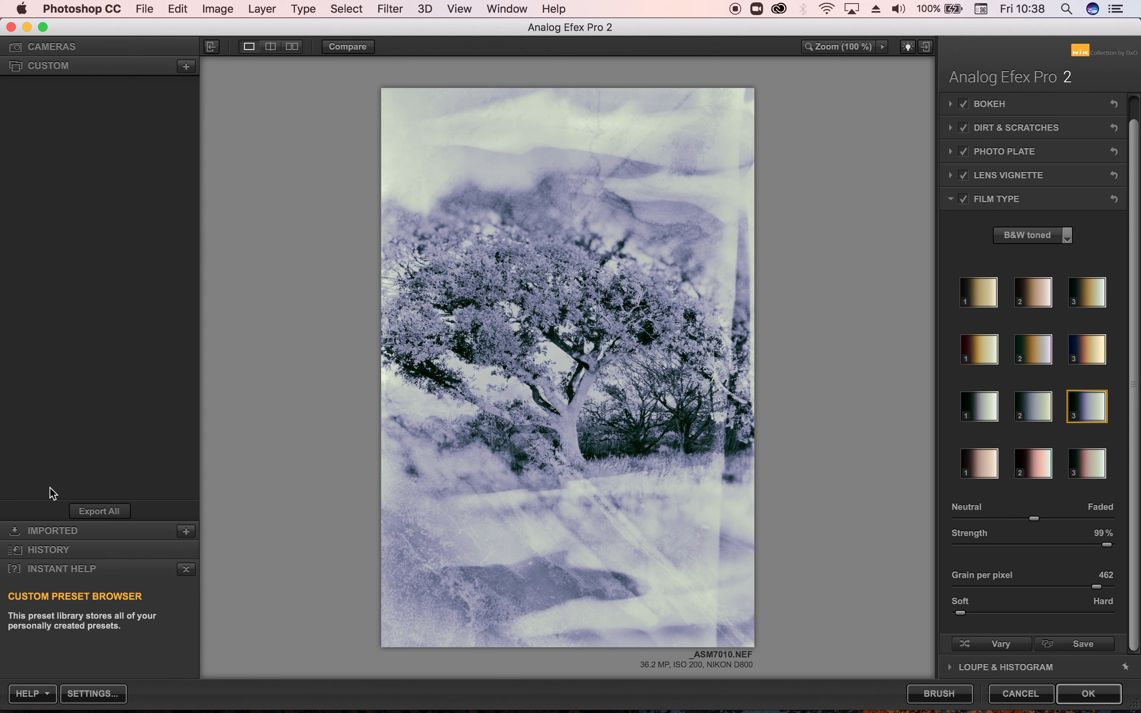
left_click(49, 532)
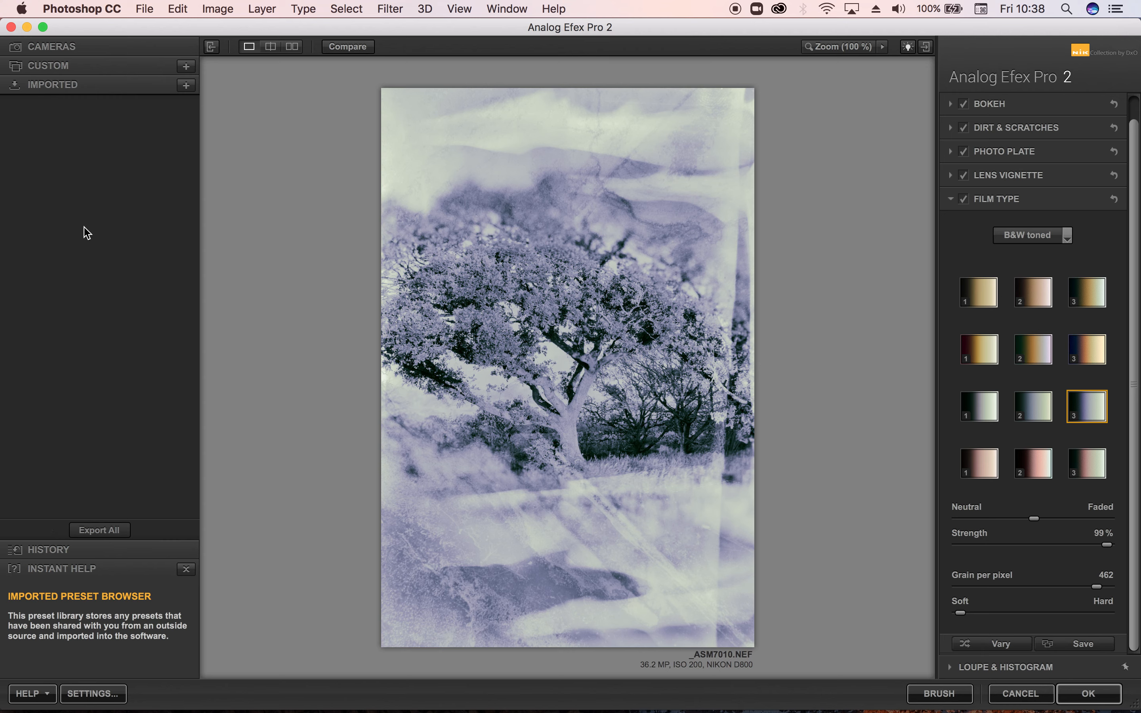
left_click(55, 550)
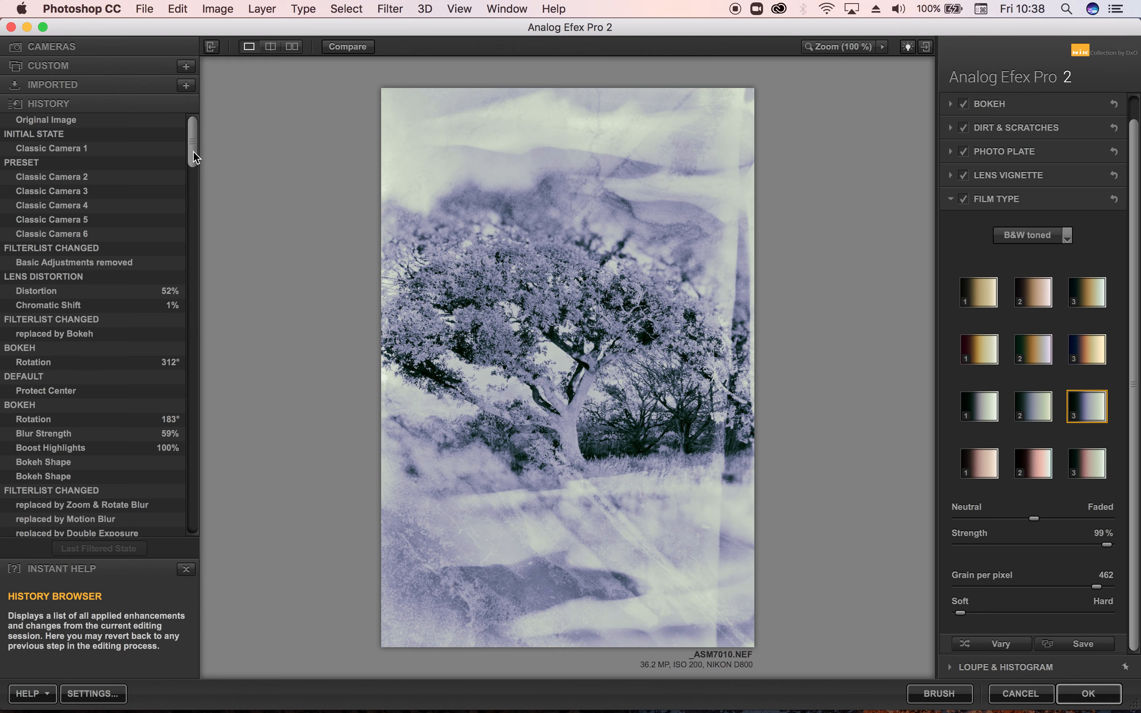
left_click_drag(195, 161, 216, 107)
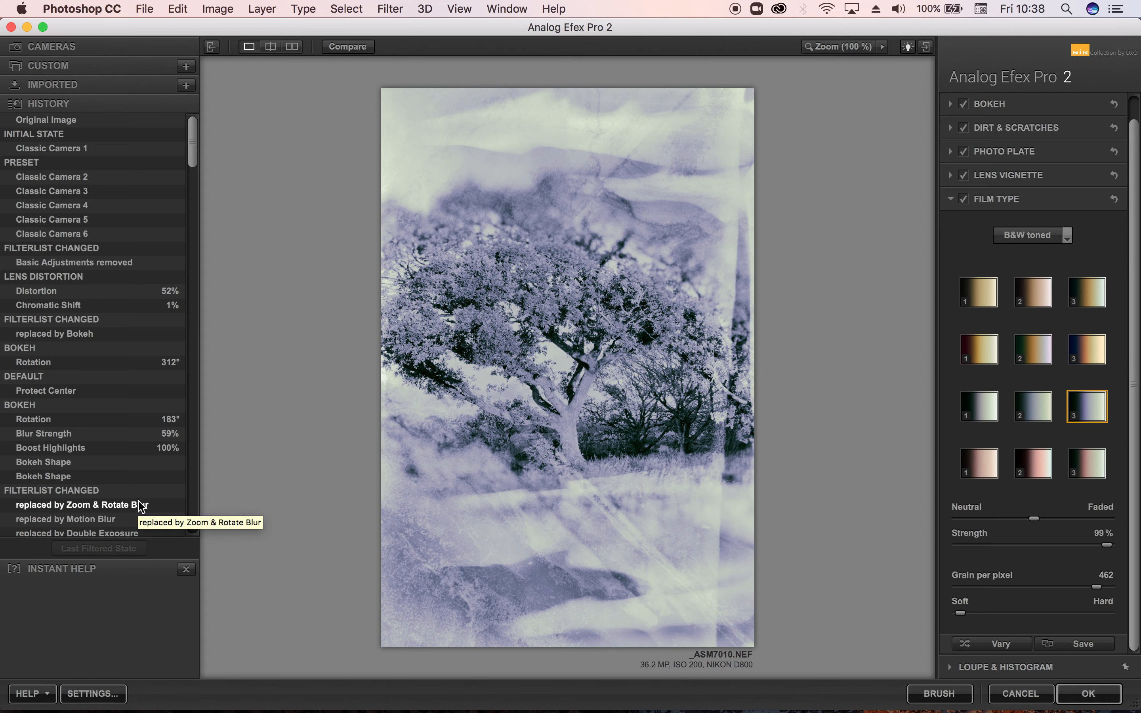
left_click(90, 51)
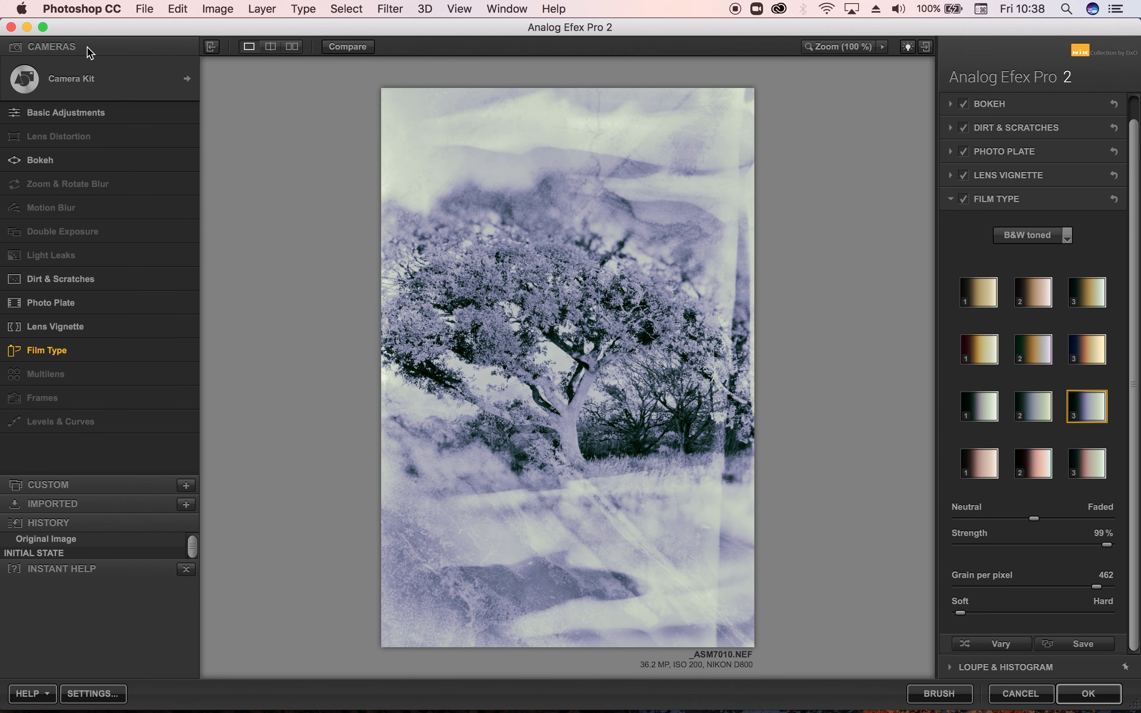
- Switch to the Classic Camera combination and apply the Classic Camera 5 preset to the photo
left_click(24, 80)
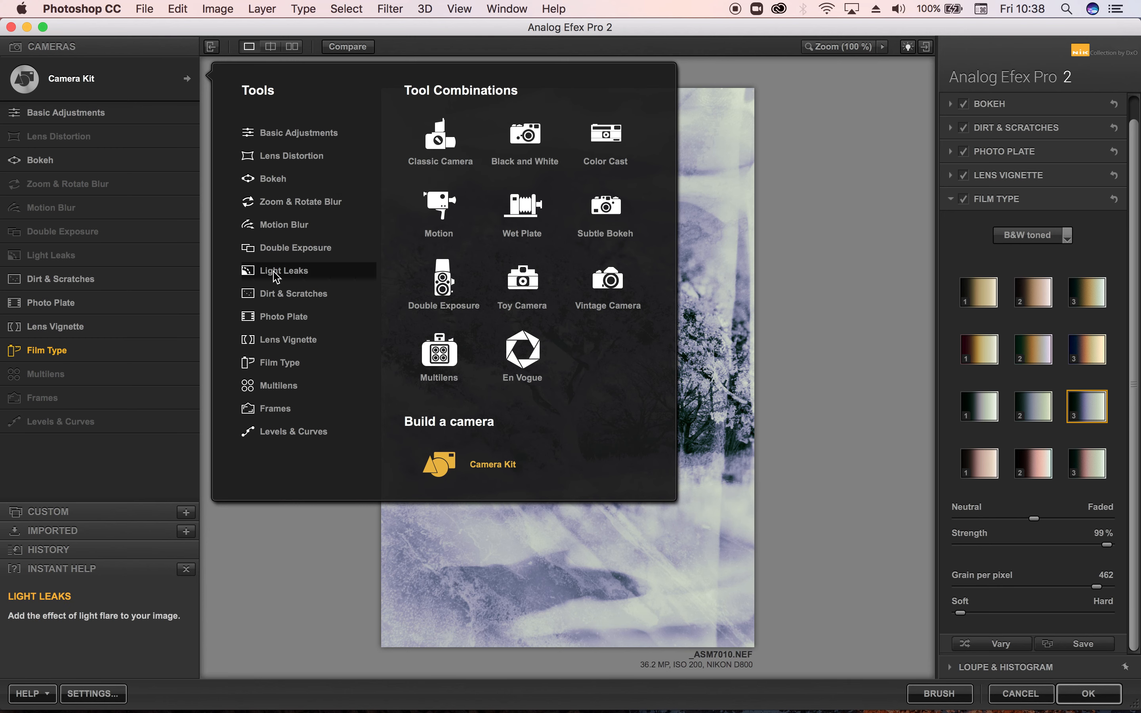
left_click(436, 150)
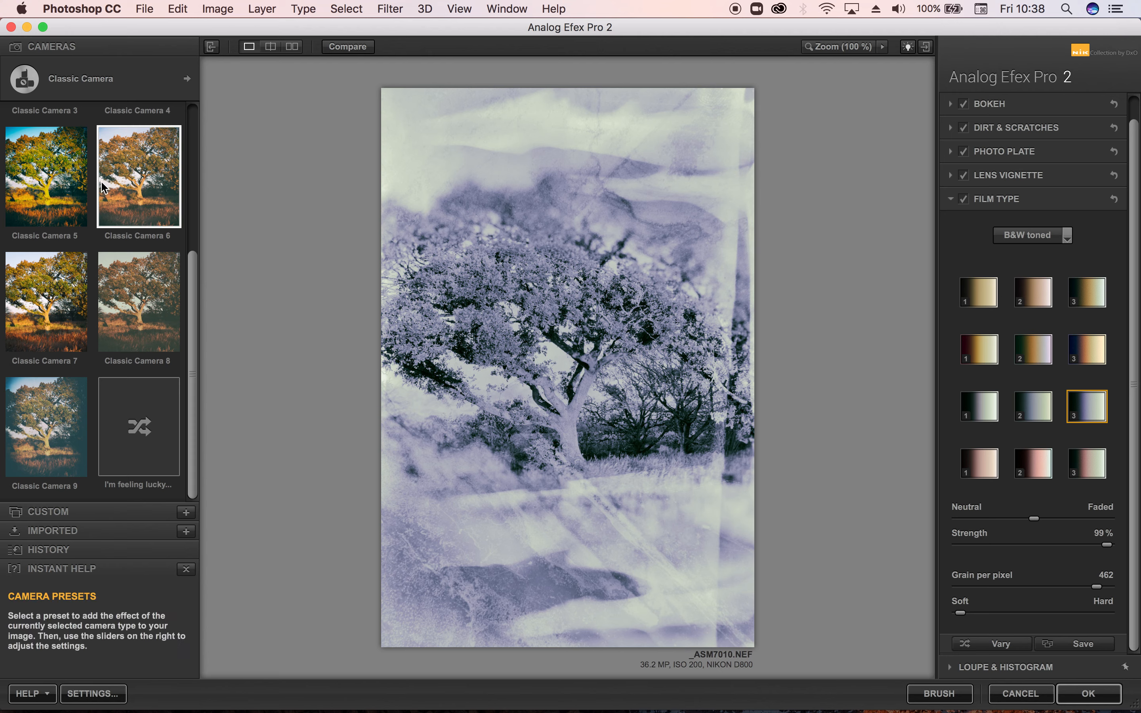
left_click(54, 201)
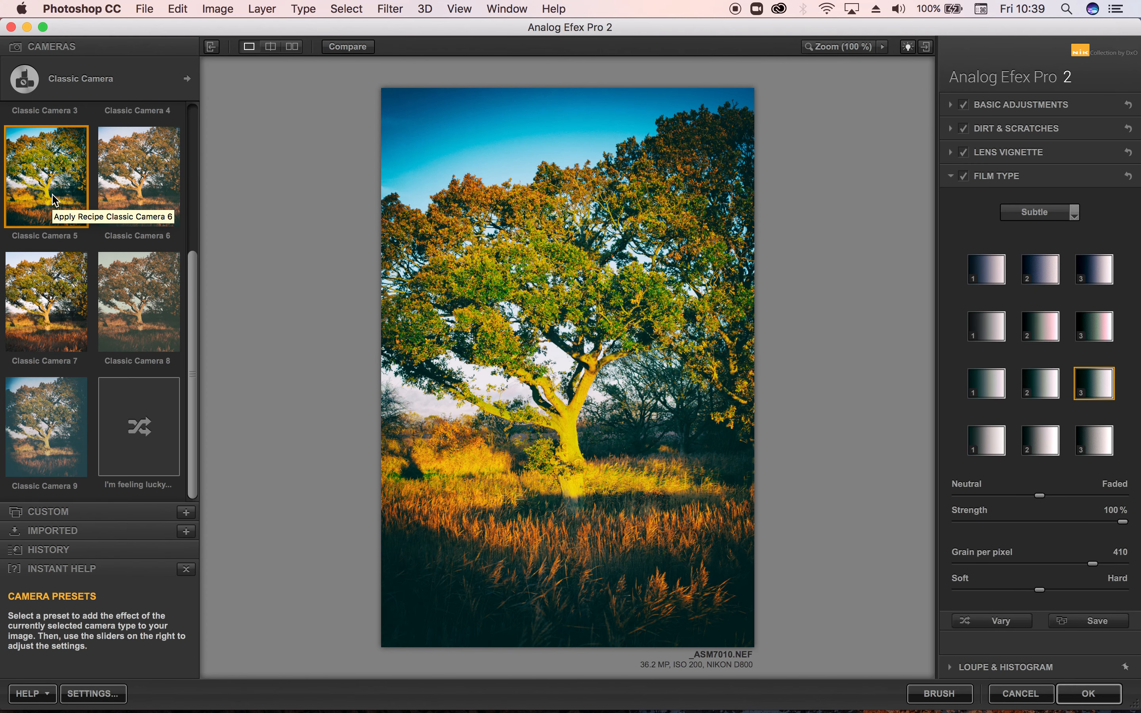
- Start a camera with only the Basic Adjustments tool and set Brightness to -11% and Contrast to -12%
left_click(188, 79)
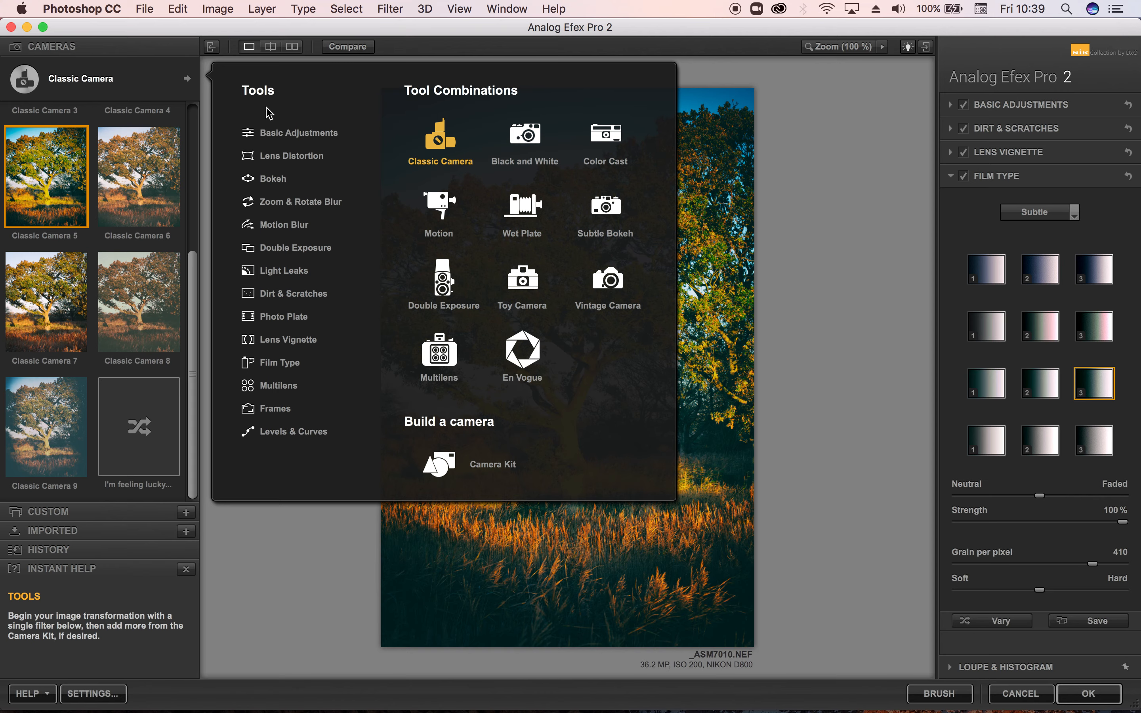
left_click(285, 136)
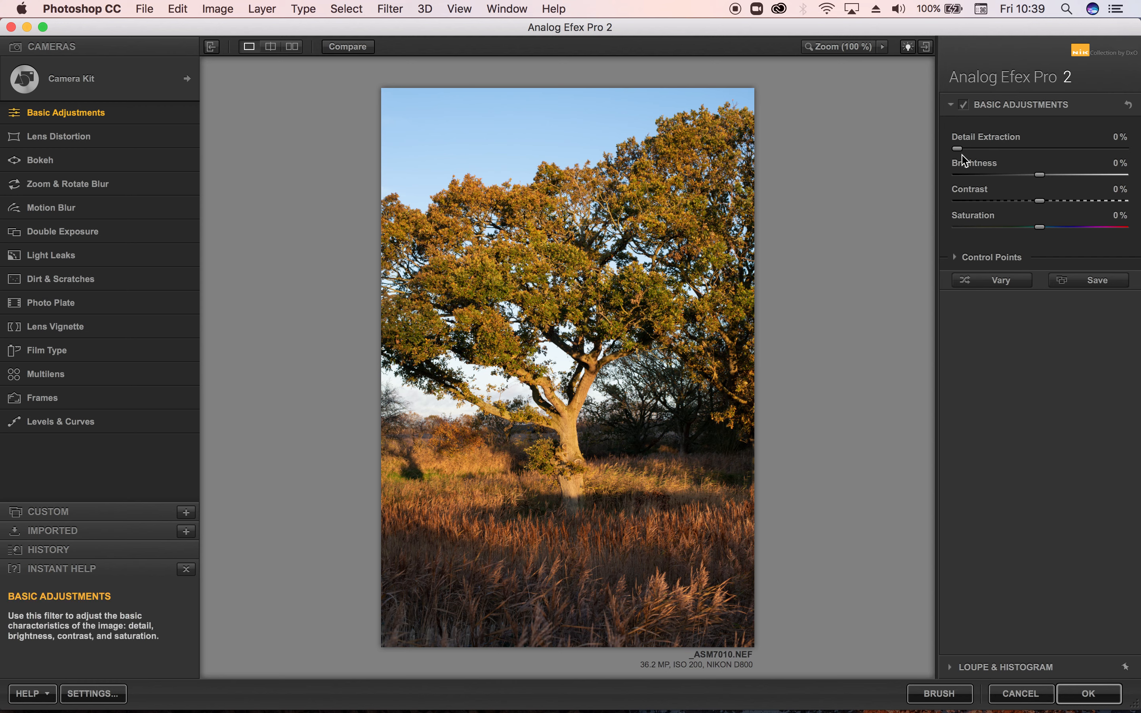
left_click_drag(962, 155, 938, 159)
left_click_drag(1042, 175, 1030, 203)
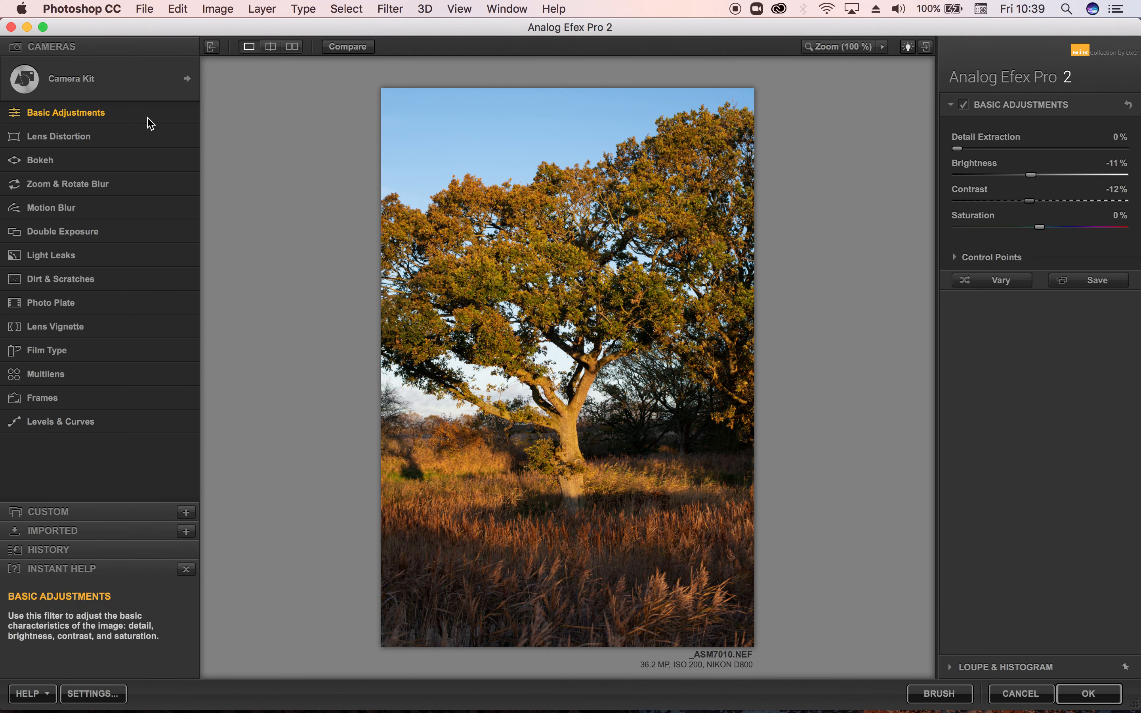
- Switch to the Lens Distortion tool, return Pincushion/Barrel to the middle, and set Chromatic Shift to 6% and Defocus to 68
left_click(112, 138)
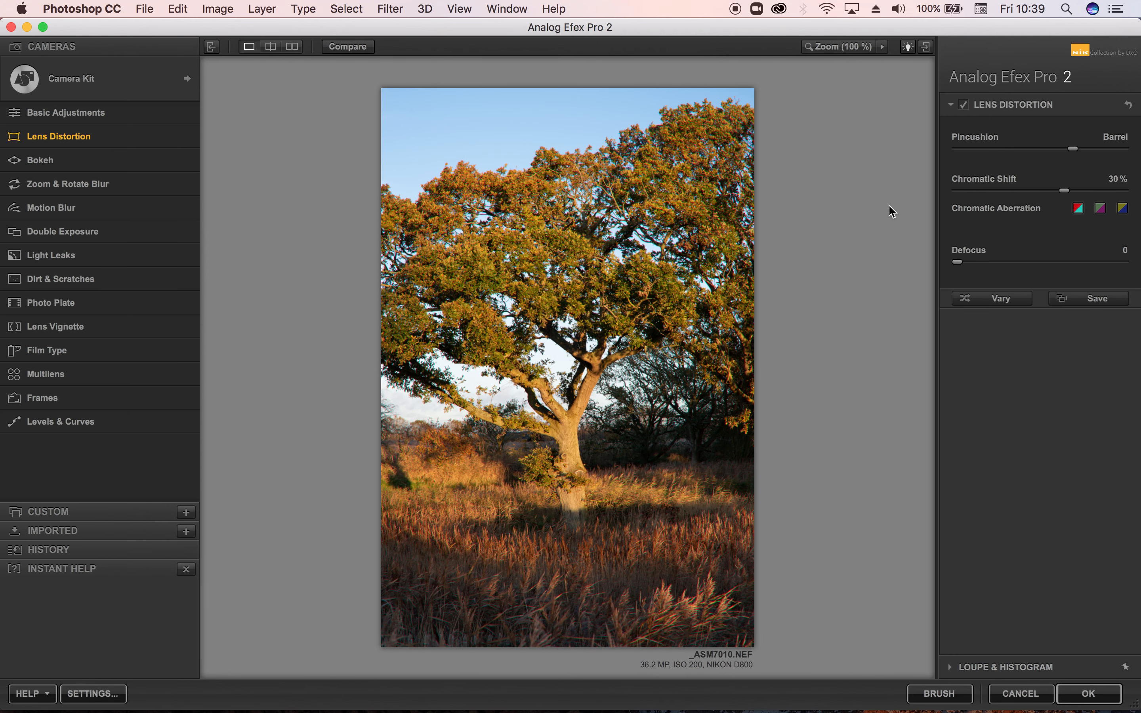
left_click_drag(1074, 150, 980, 152)
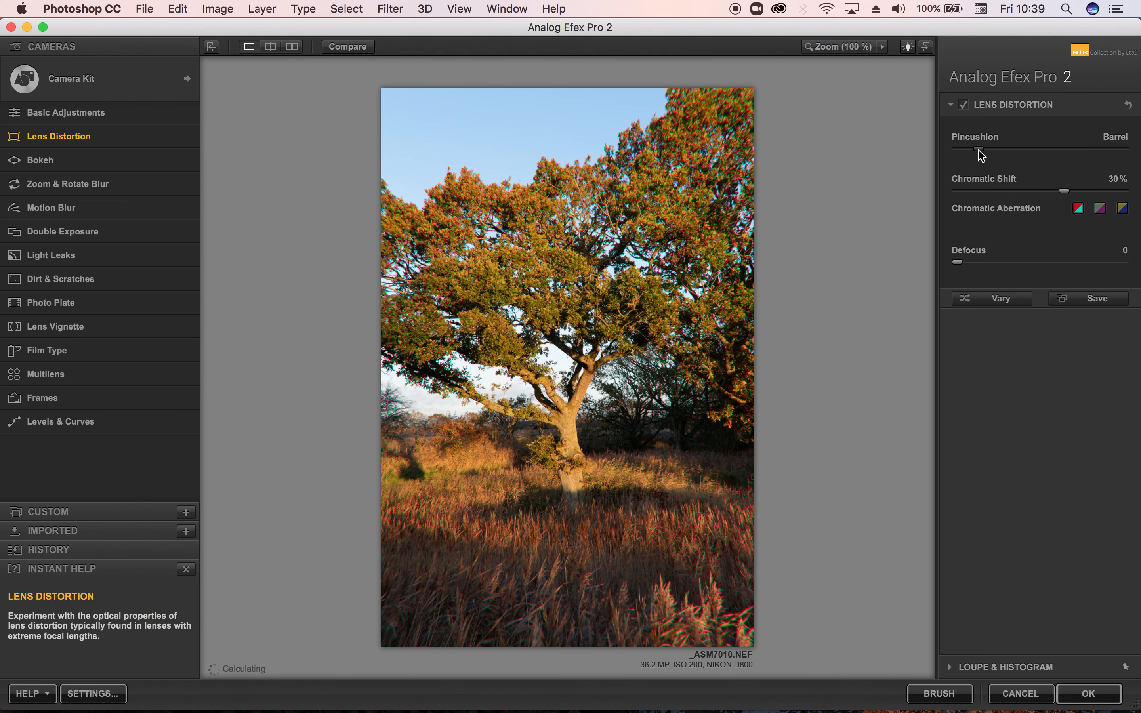
left_click_drag(978, 150, 946, 195)
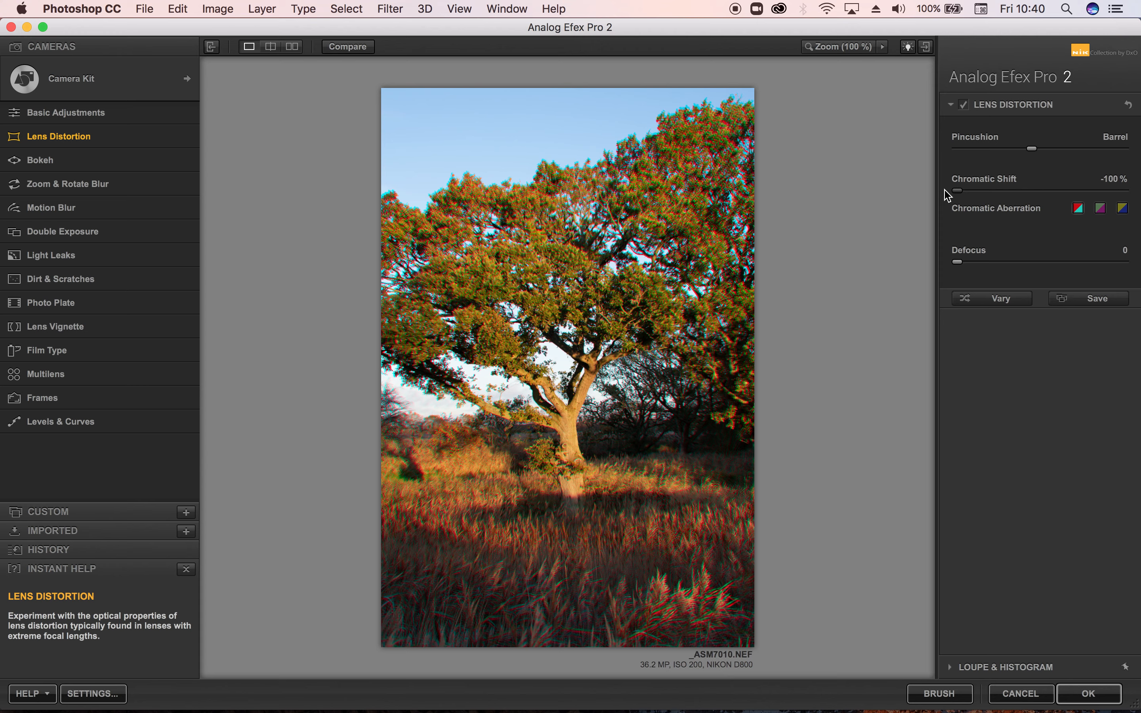
left_click_drag(948, 194, 1046, 196)
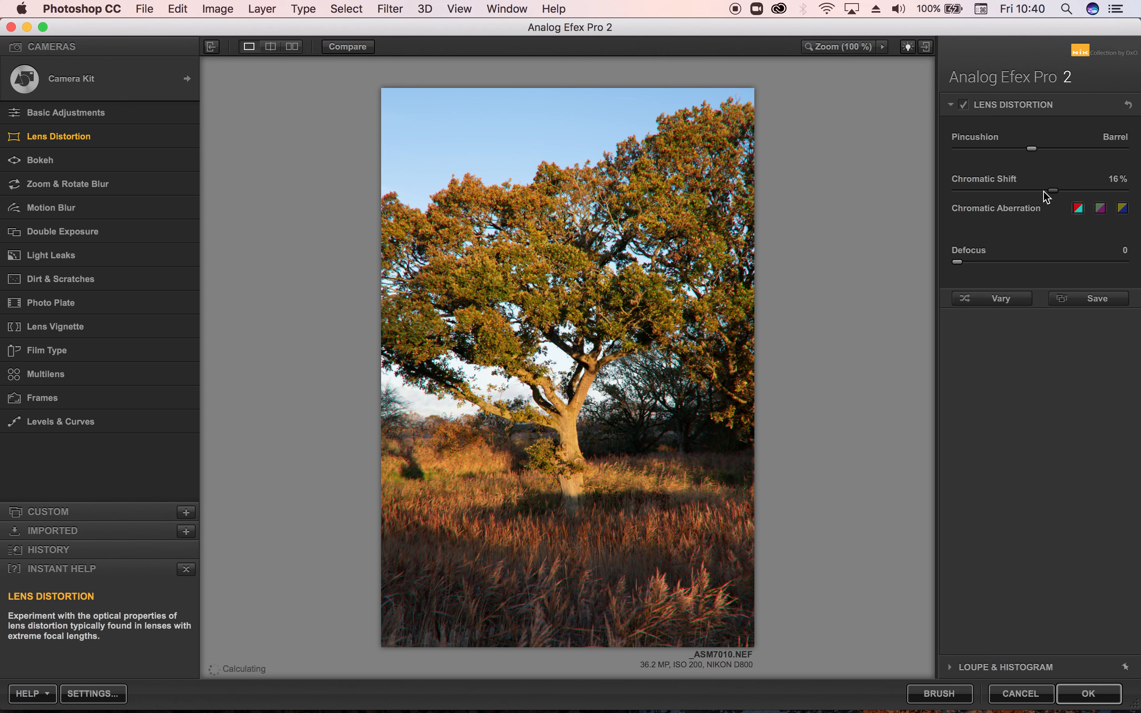
left_click_drag(958, 265, 1071, 263)
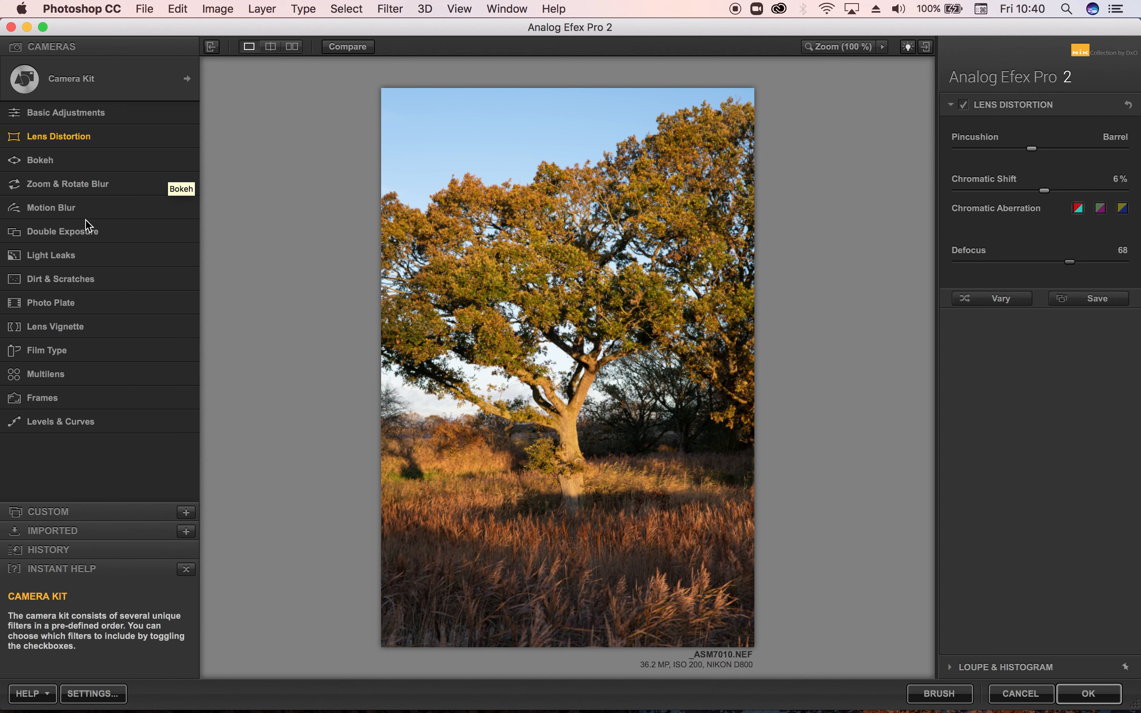
- Switch to the Light Leaks tool and try several Soft leaks, finishing with the green streaked one
left_click(69, 260)
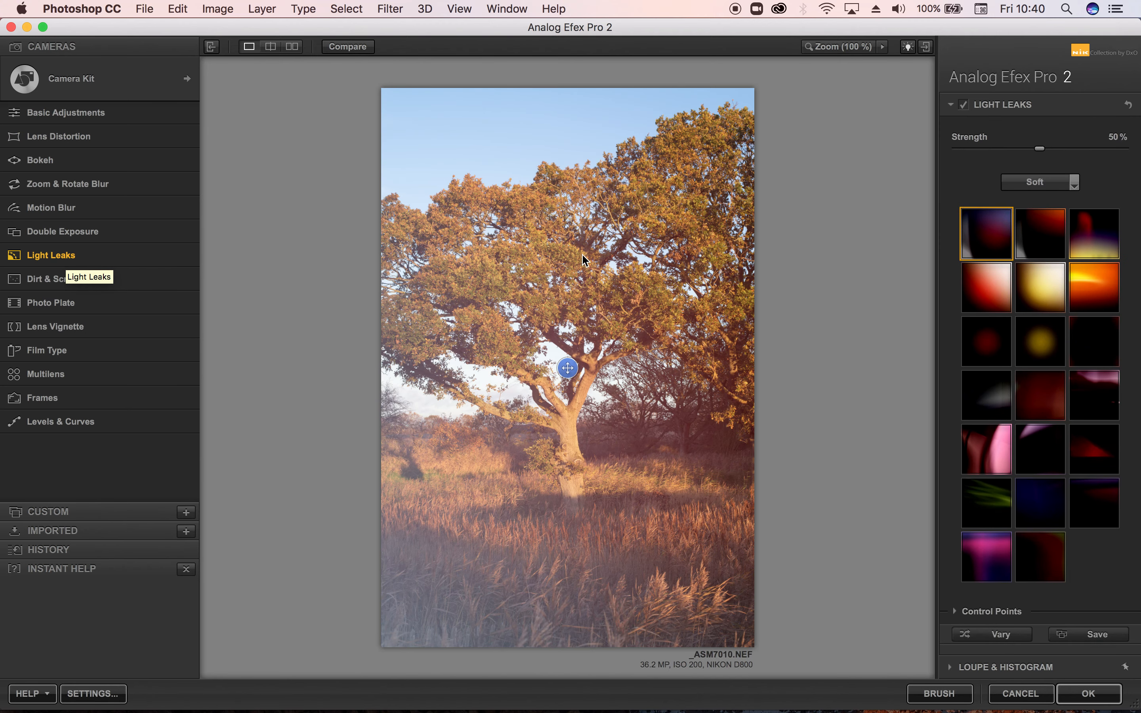
left_click(1043, 288)
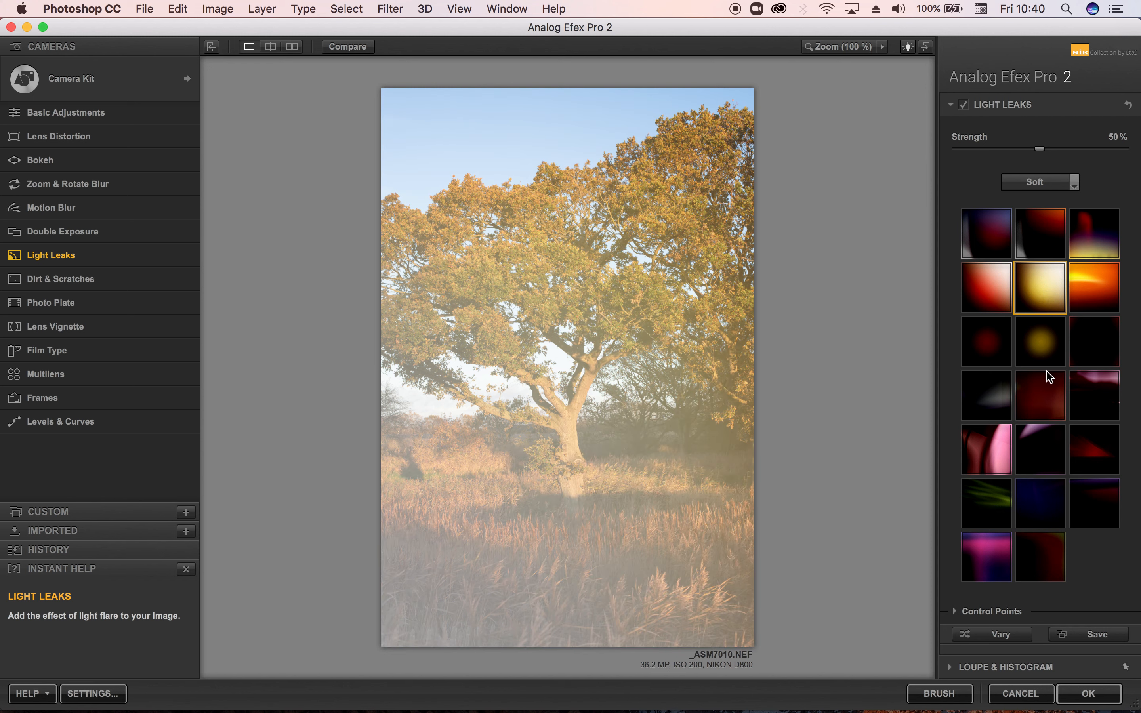
left_click(1040, 396)
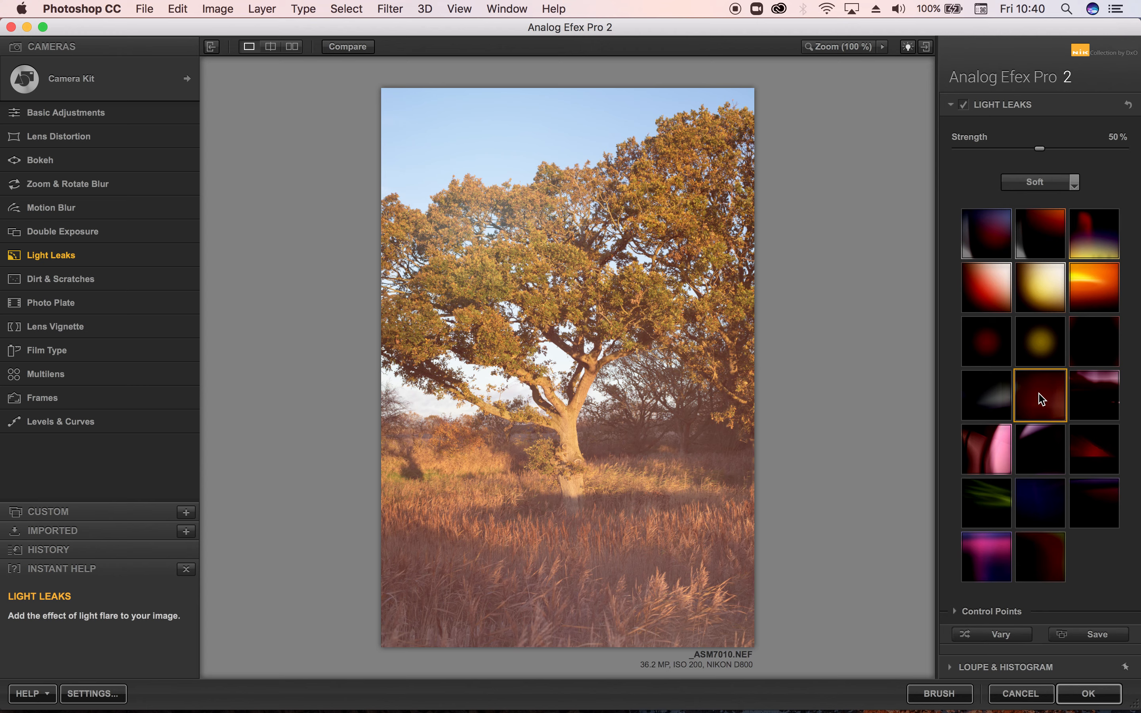
left_click(1043, 346)
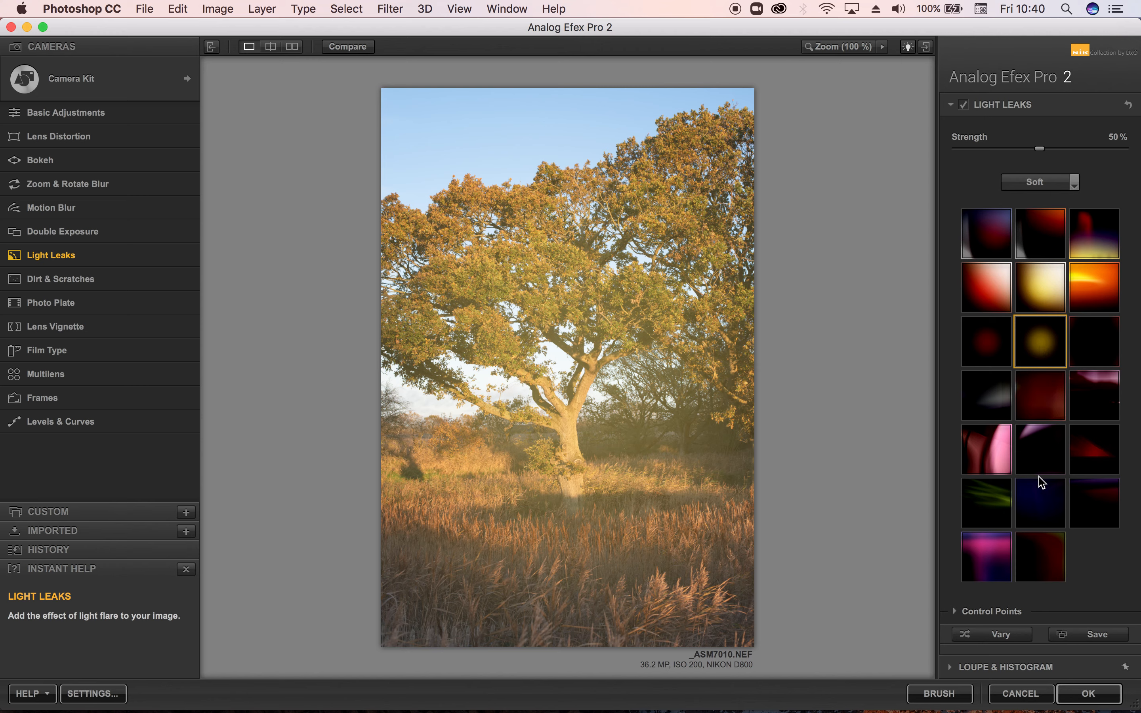
left_click(995, 518)
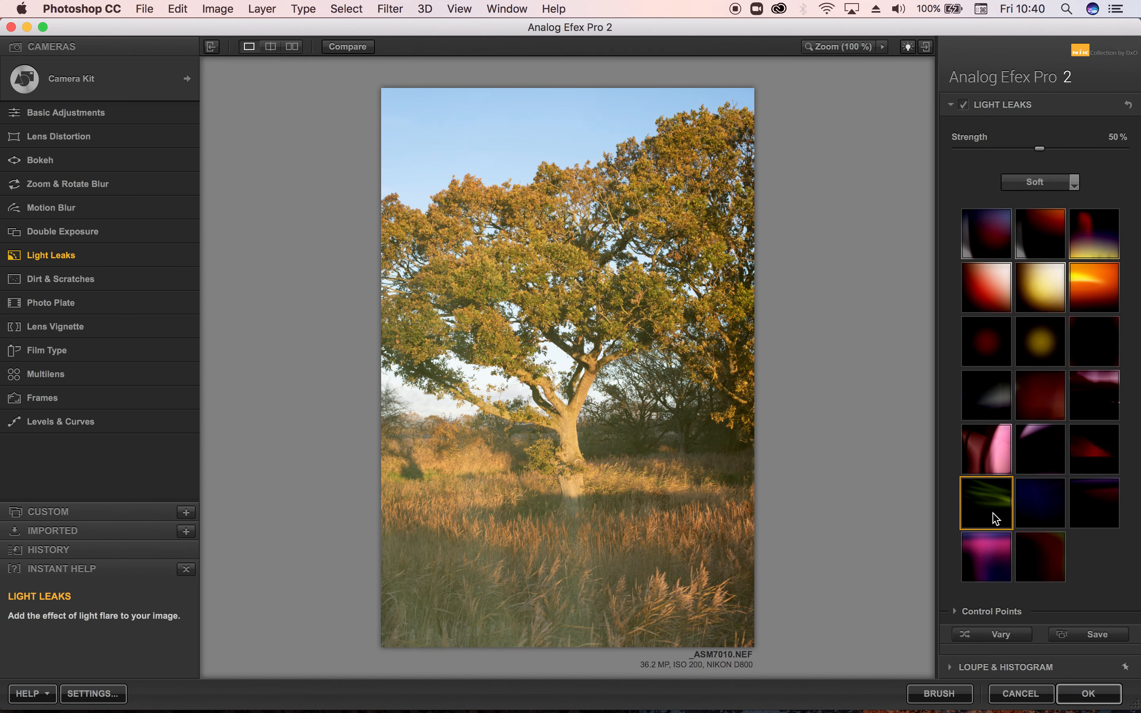
- Switch to the Frames tool, keep the Film strip category, and try its frames, finishing with the black middle one in the second row
left_click(43, 400)
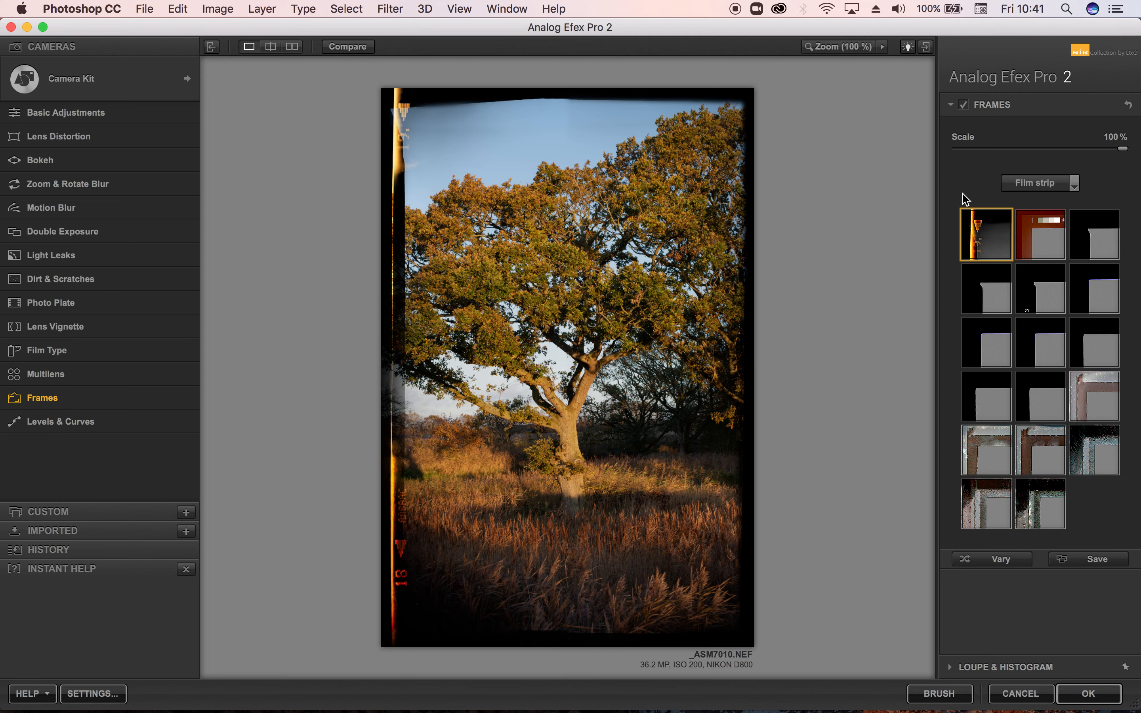
left_click(1035, 185)
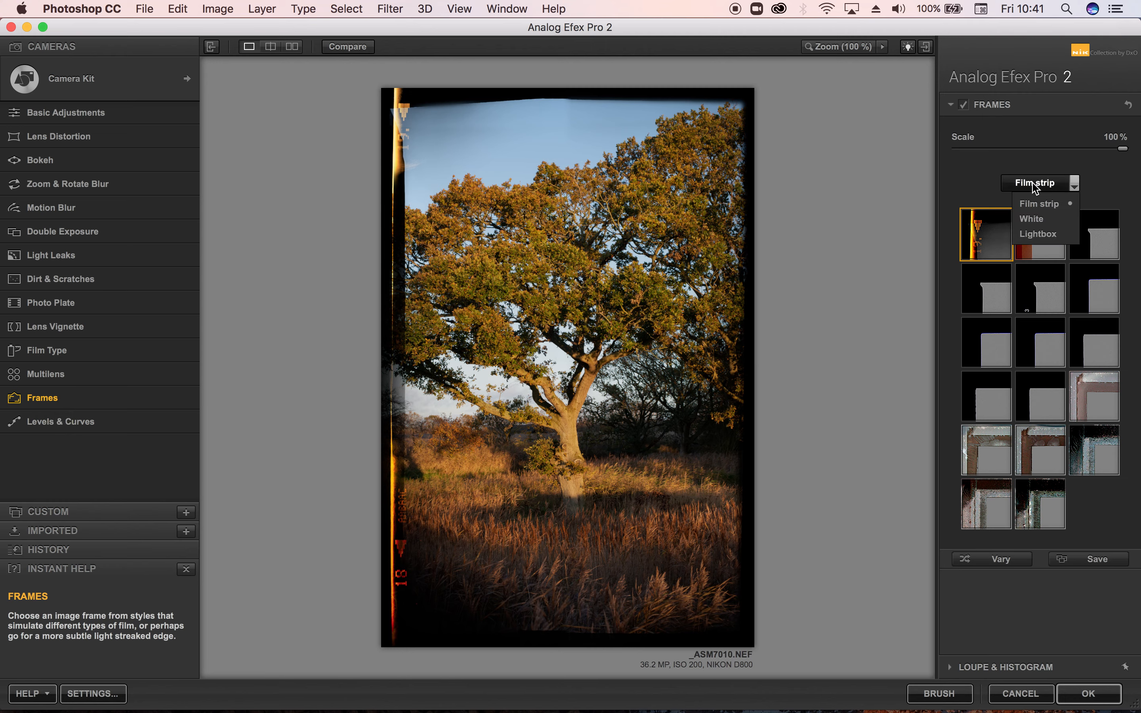
left_click(1039, 203)
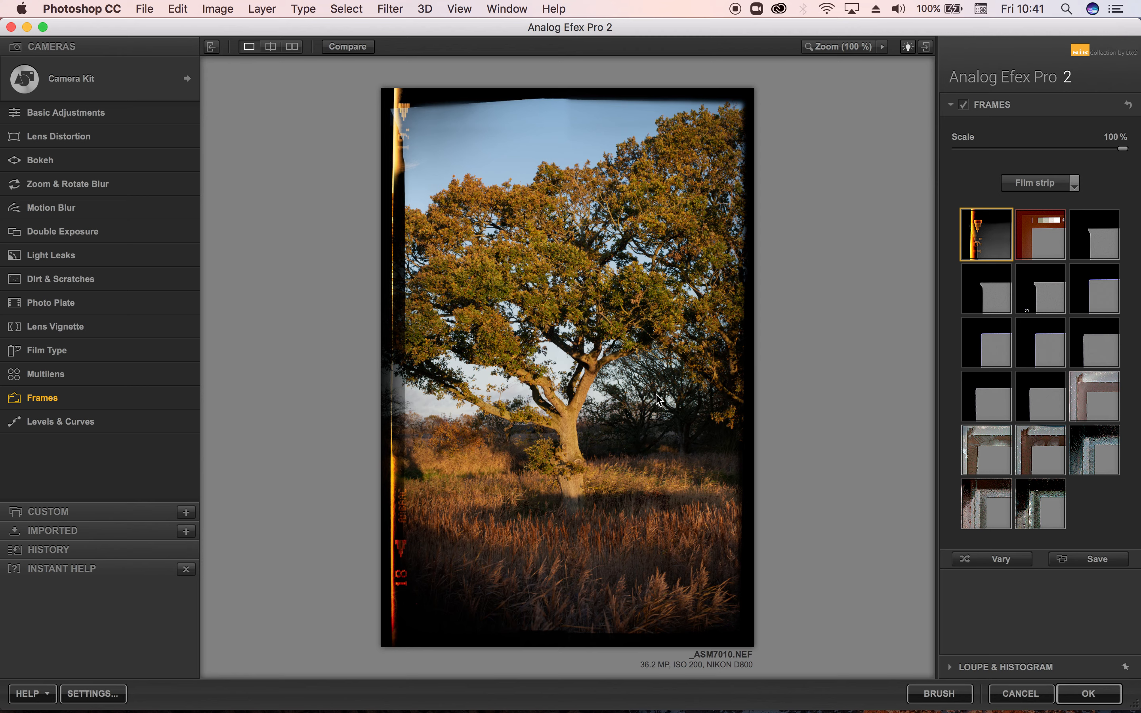
left_click(1041, 448)
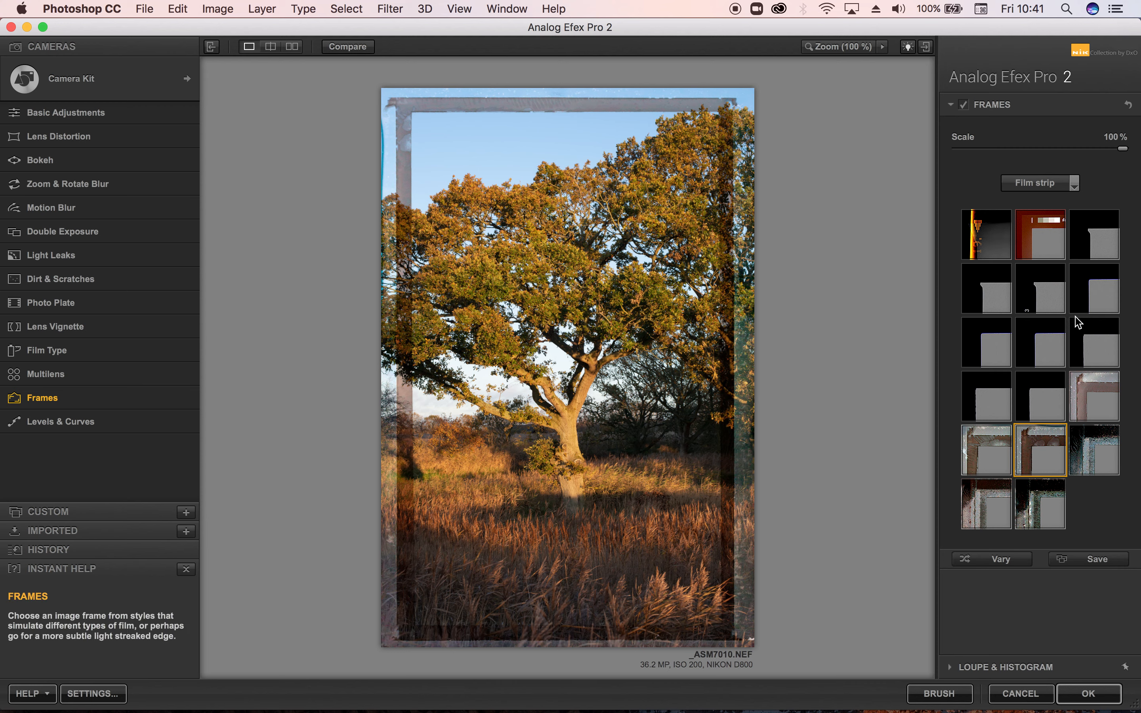
left_click(1044, 308)
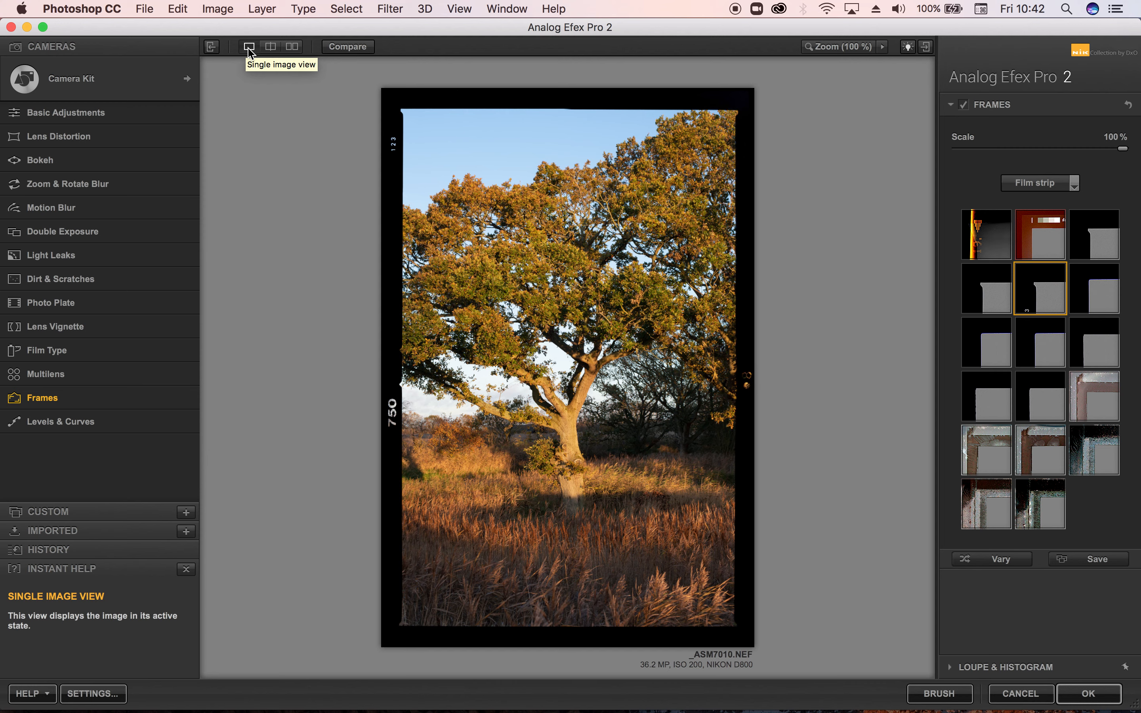
- Compare the framed photo with the original in split and side-by-side previews, and in single image view with the compare toggle
left_click(275, 49)
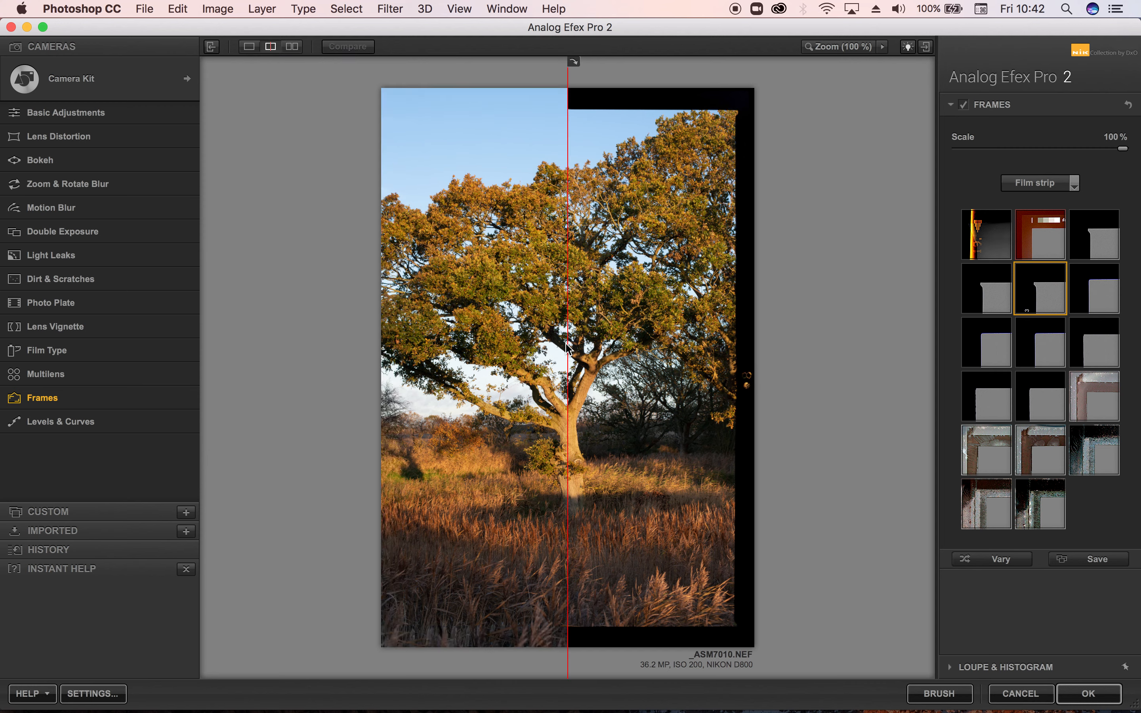
mouse_move(568, 346)
left_mouse_down()
mouse_move(438, 351)
mouse_move(653, 357)
mouse_move(555, 357)
left_mouse_up()
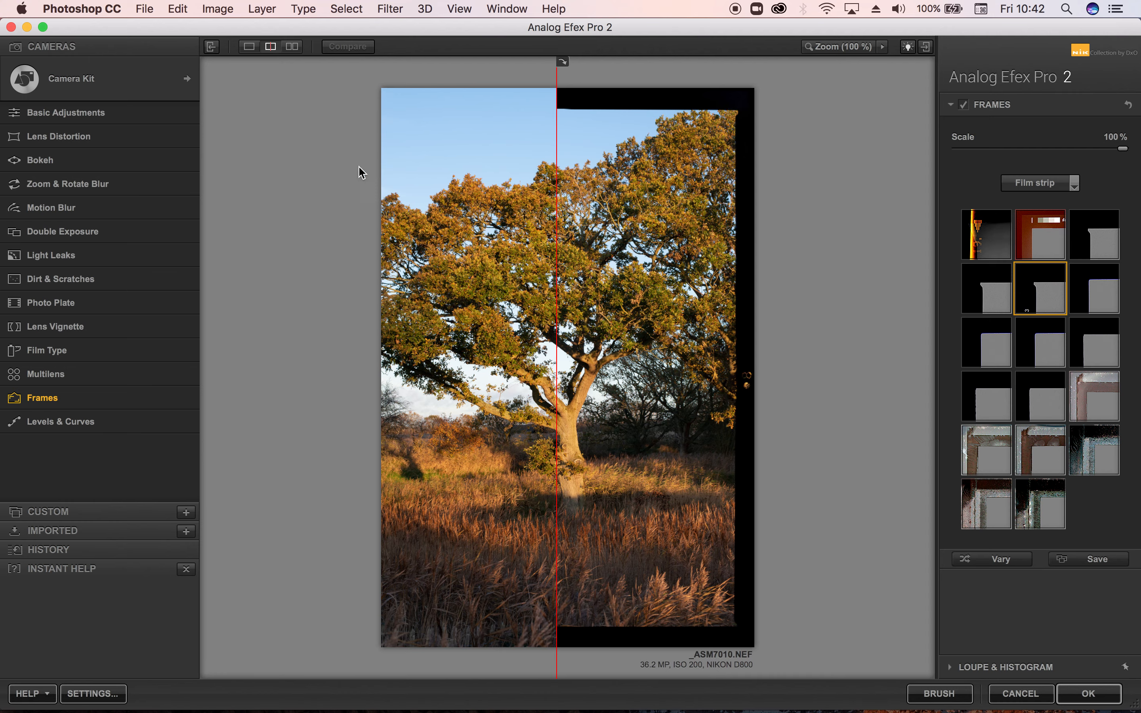
left_click(292, 47)
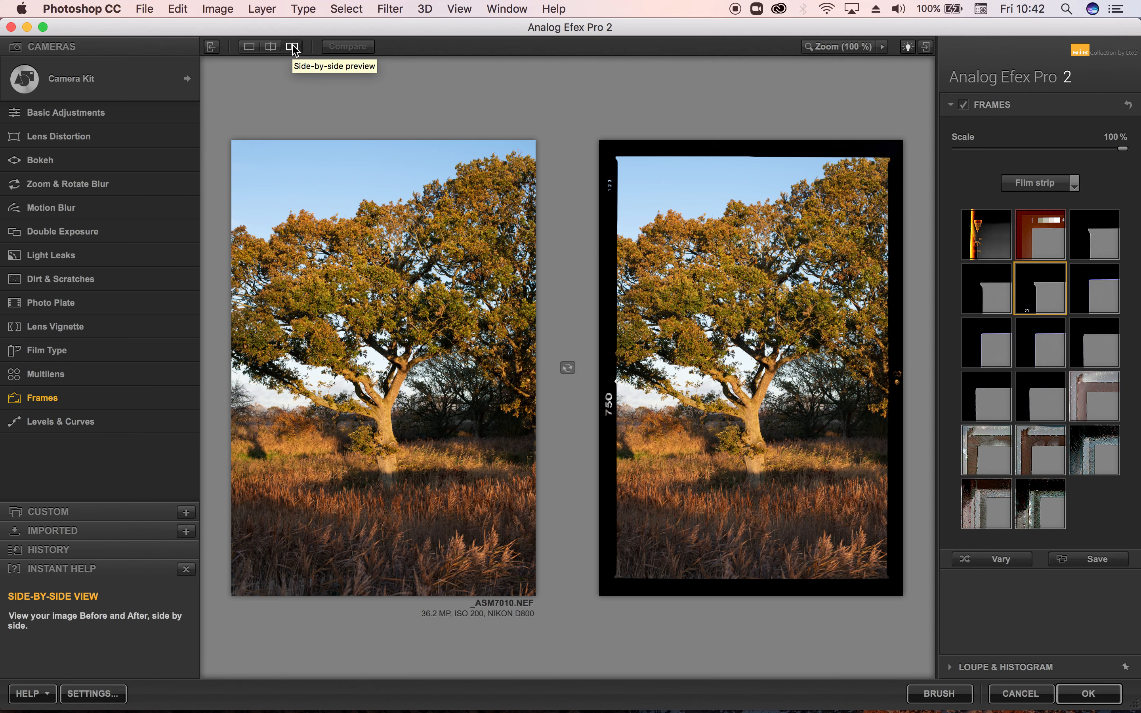
left_click(249, 47)
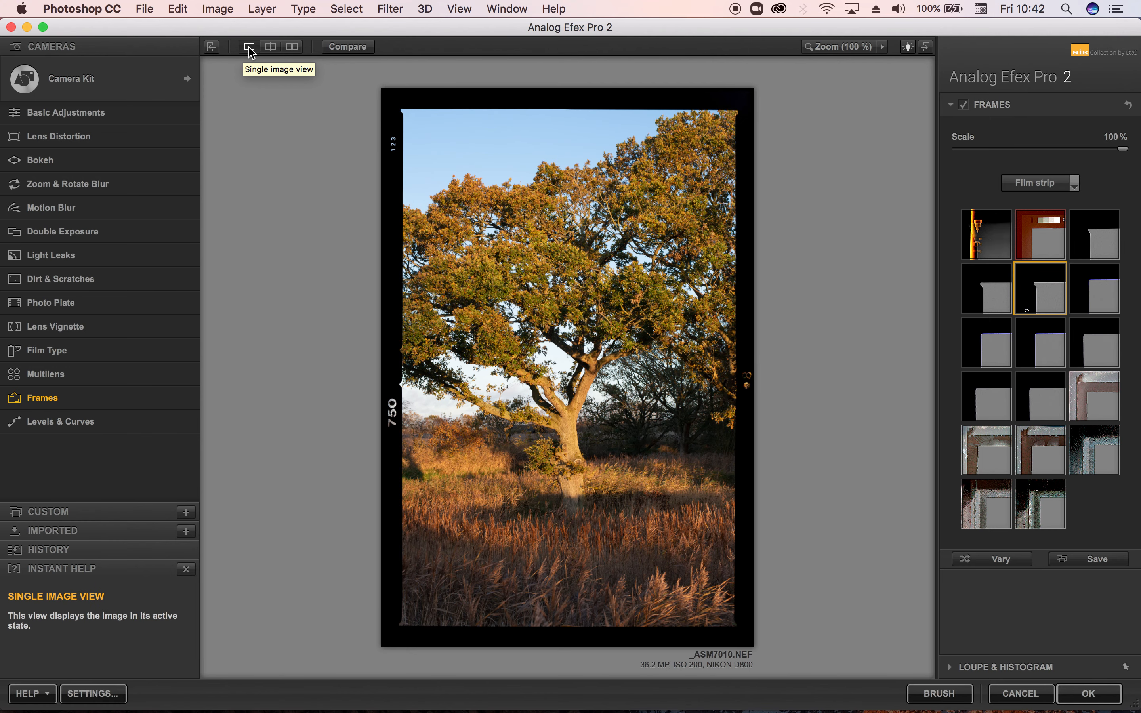
left_click(352, 48)
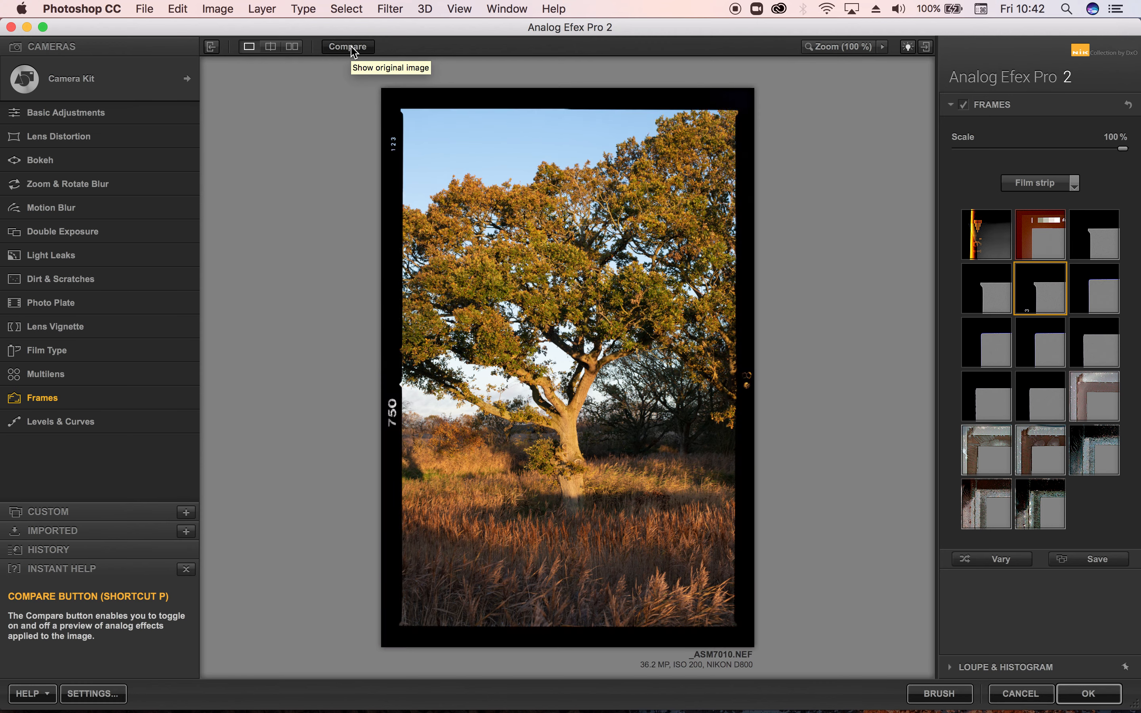
left_click(352, 48)
left_click(352, 48)
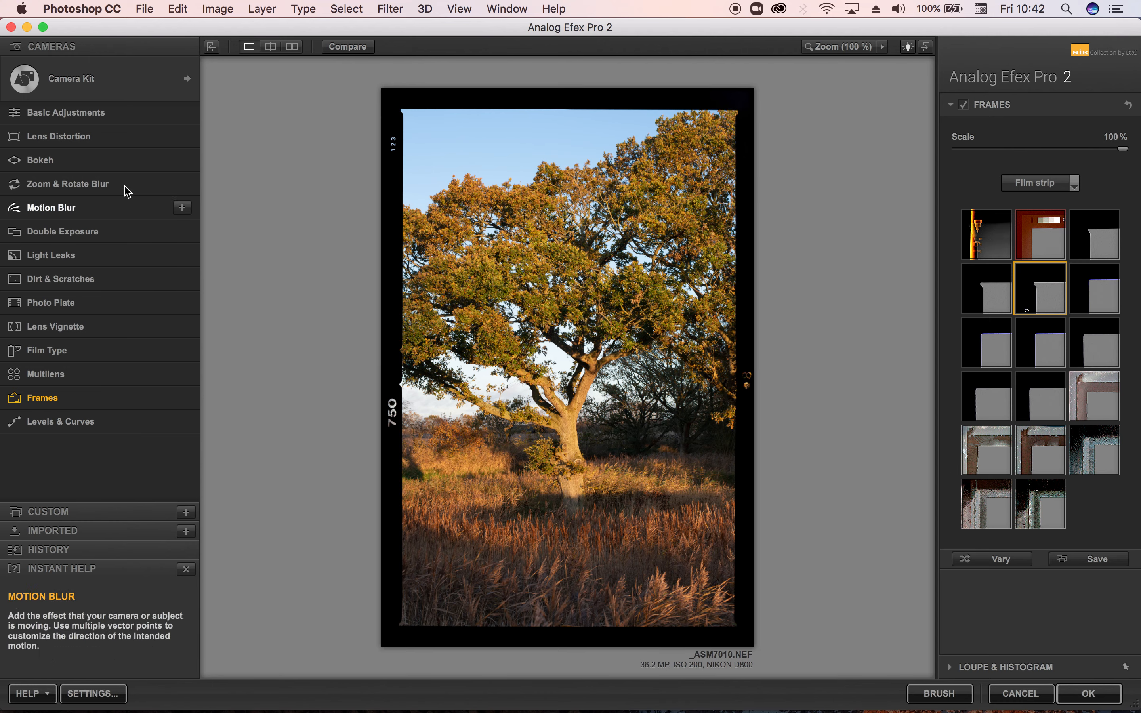
- Try the Zoom & Rotate Blur tool, and replace it with the Color Cast camera's Color Cast 2 preset
left_click(71, 189)
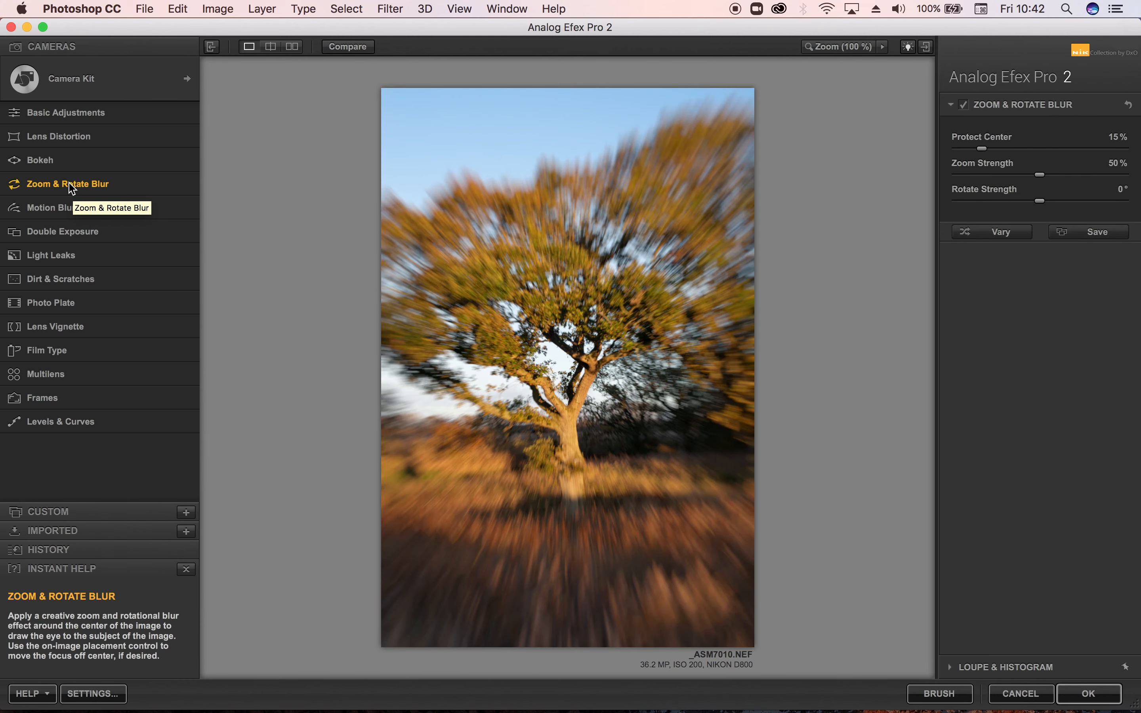
left_click(72, 89)
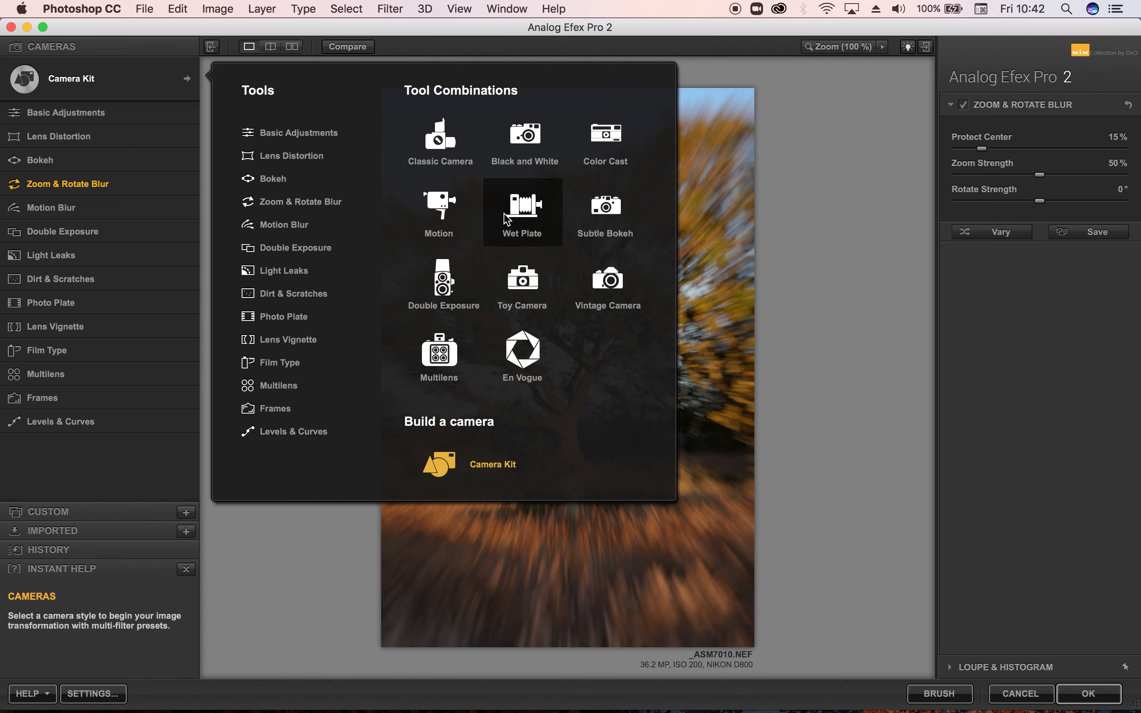
left_click(609, 136)
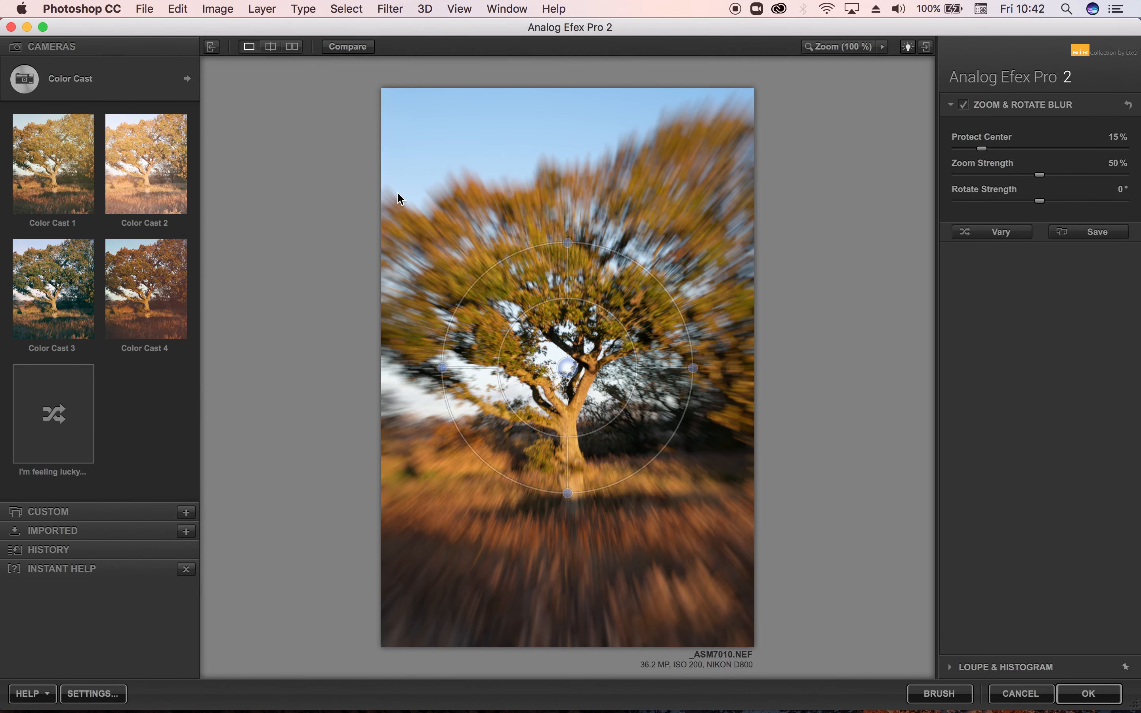
left_click(143, 173)
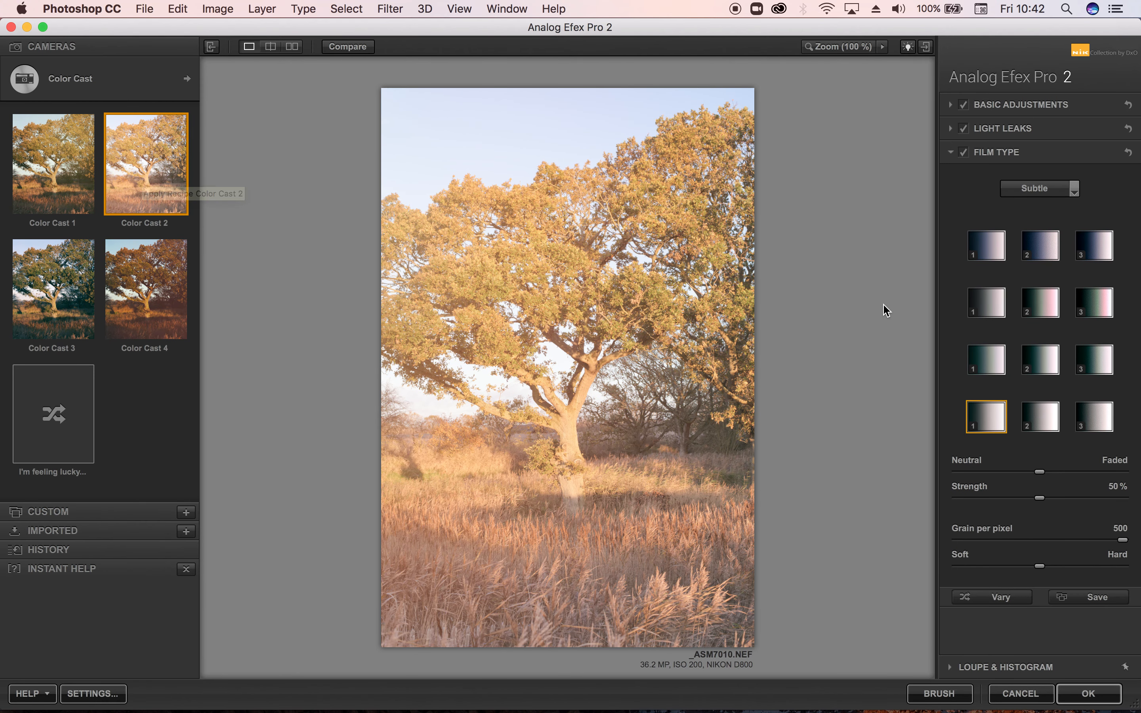
- Review the Light Leaks and Basic Adjustments settings of the Color Cast 2 preset, with Film Type collapsed
left_click(1004, 155)
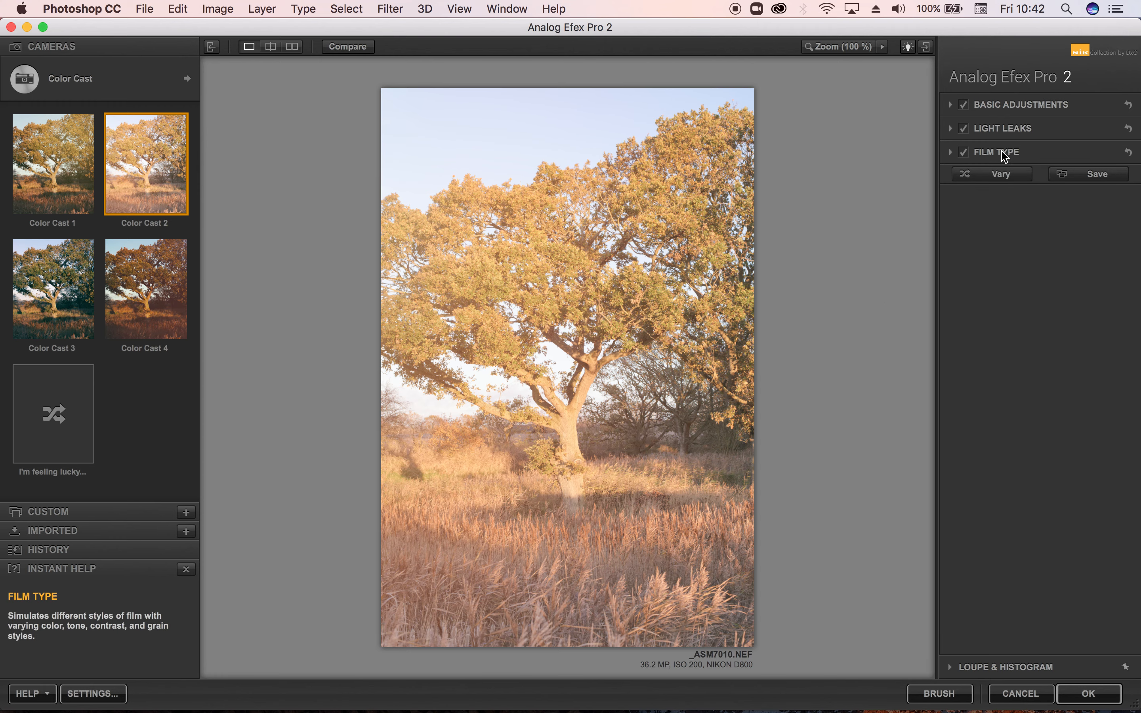
left_click(1002, 133)
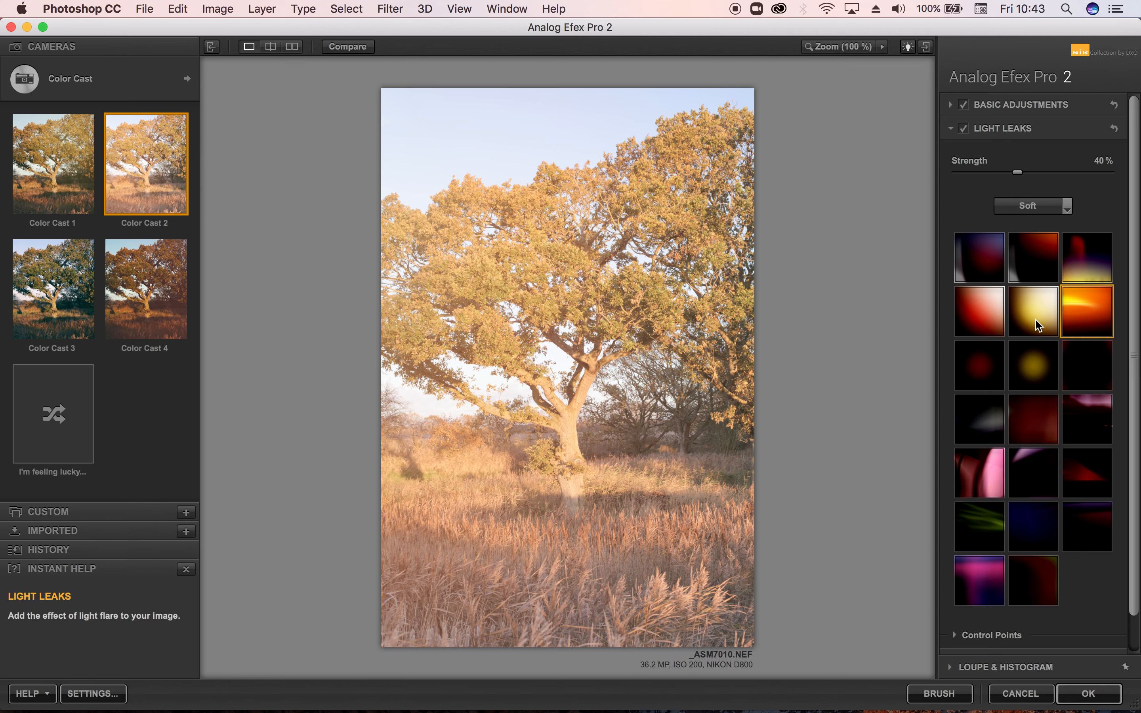
scroll(1041, 341, "down", 3)
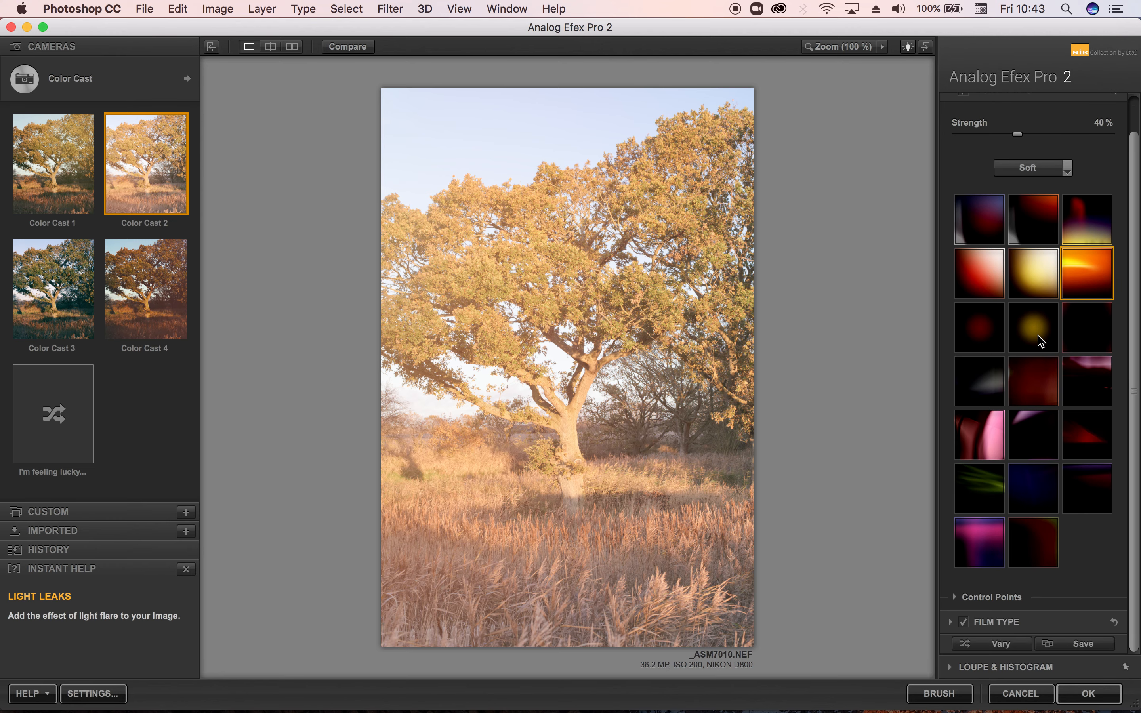
scroll(1019, 387, "up", 3)
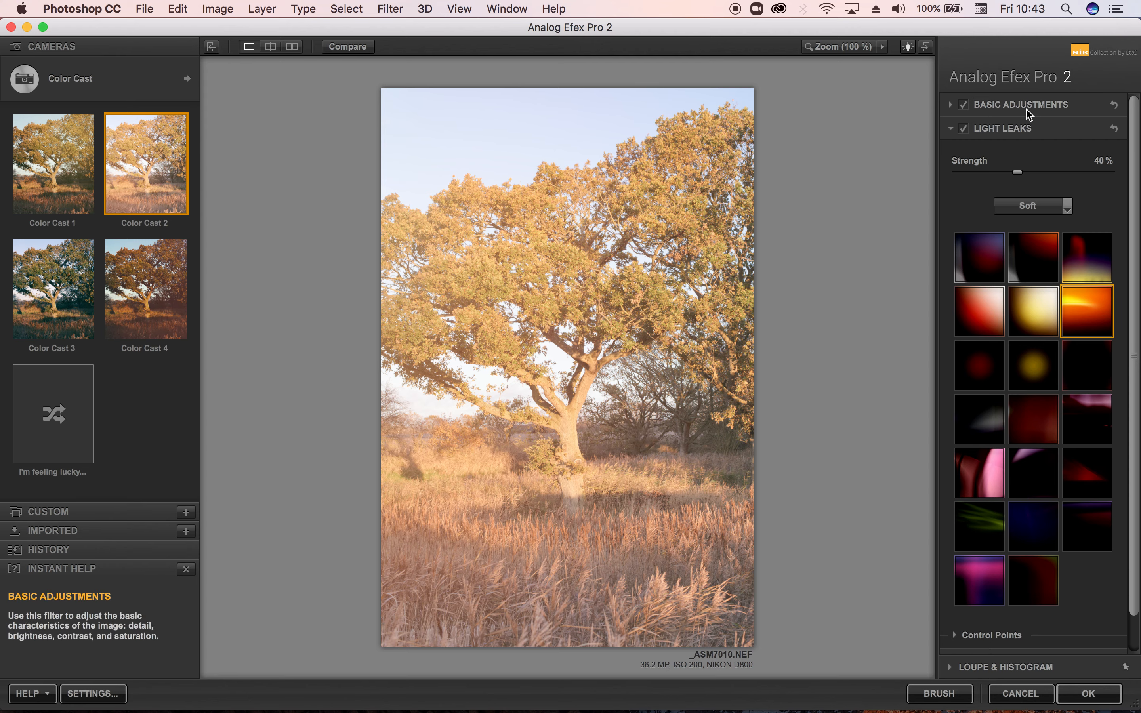
left_click(1027, 111)
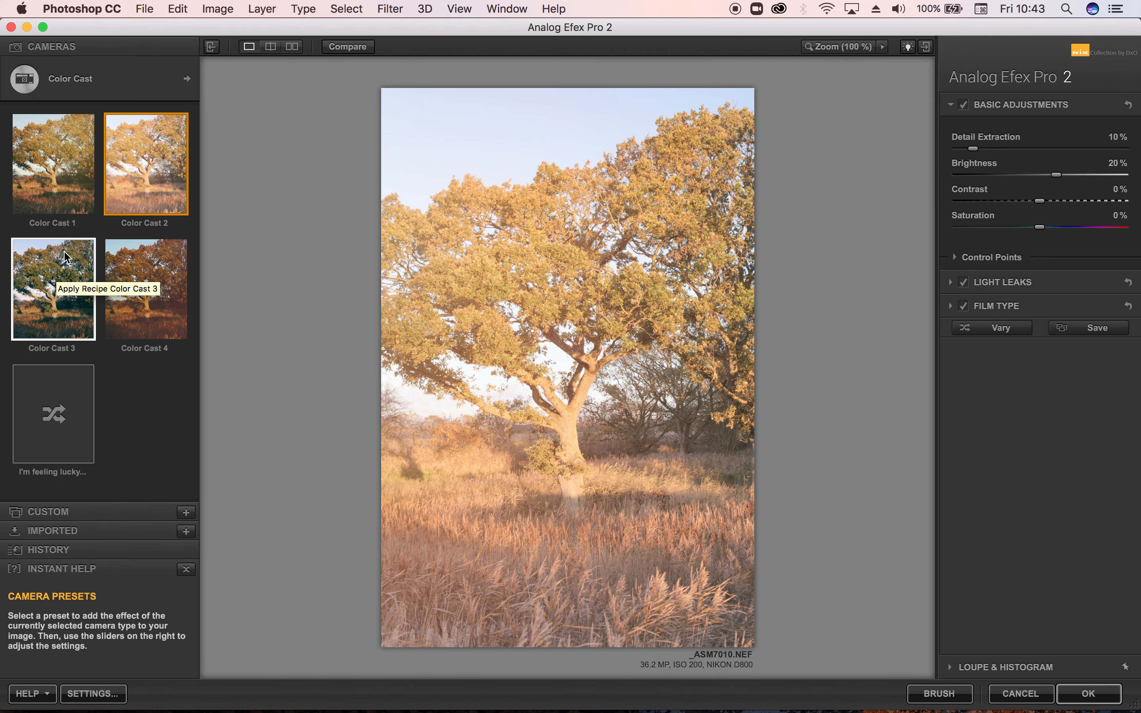
- Switch to the Motion camera combination and apply the Motion 4 preset to the photo
left_click(81, 77)
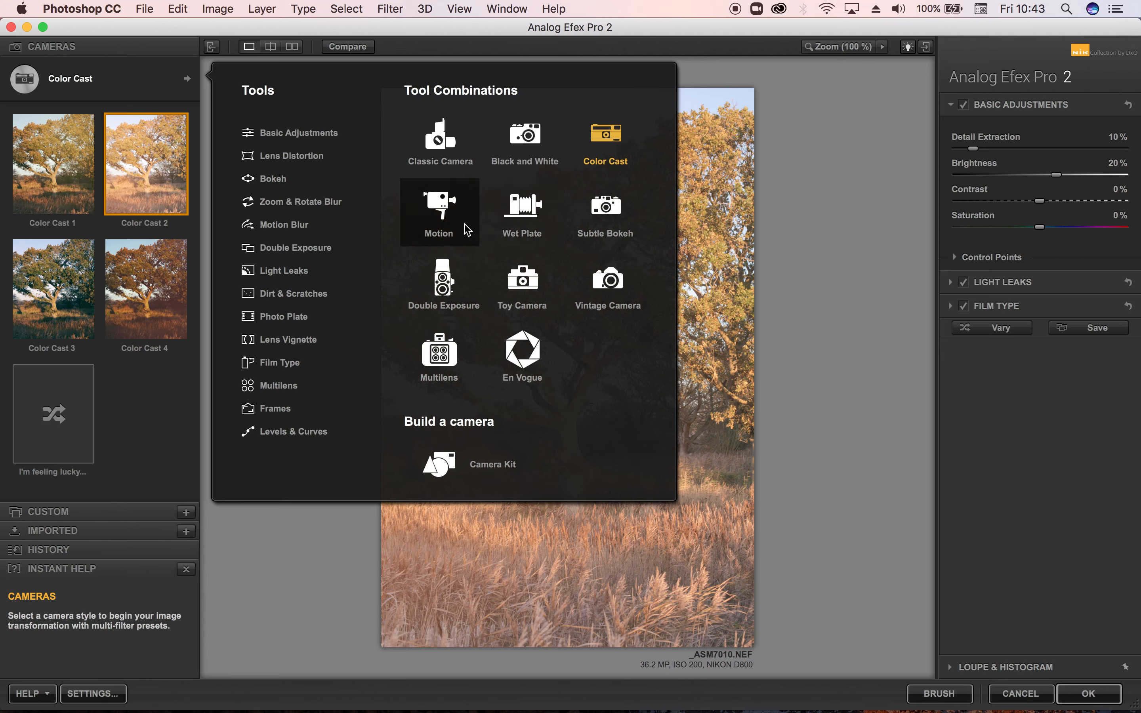
left_click(446, 211)
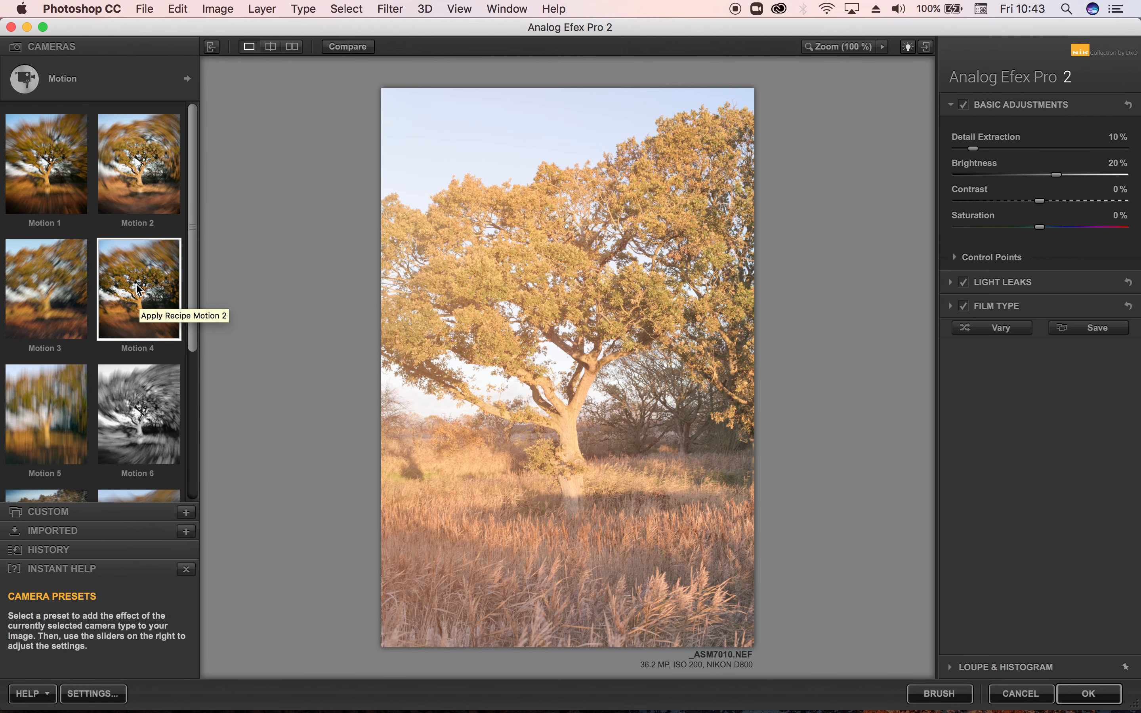
left_click(138, 290)
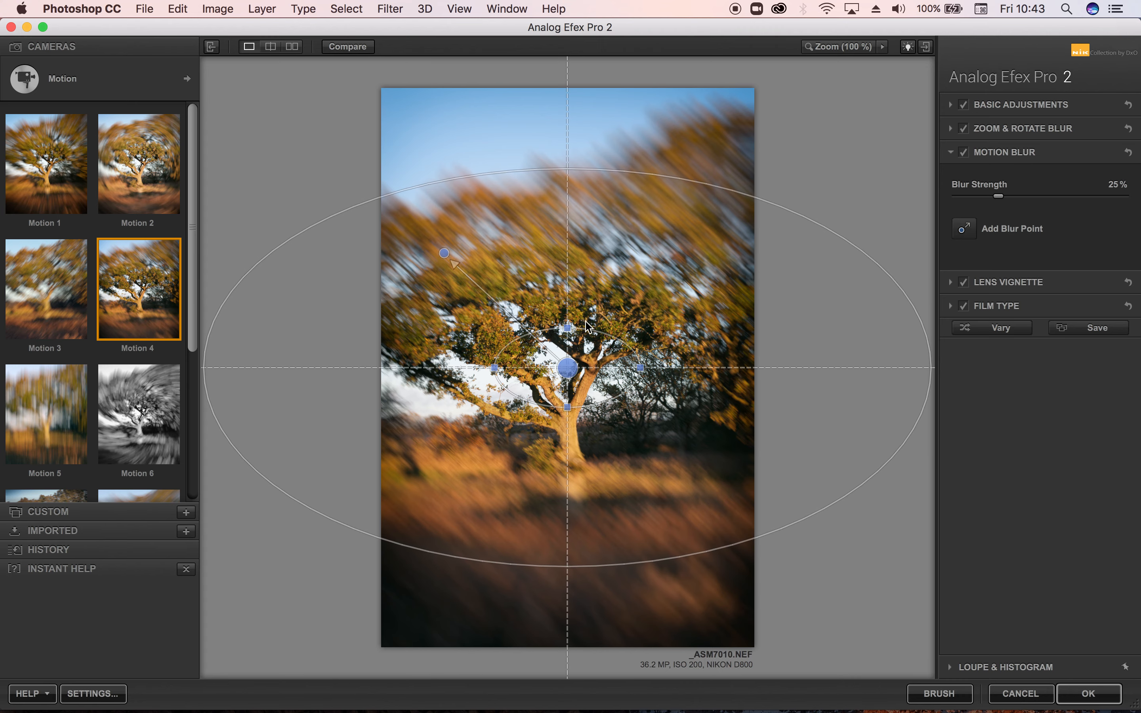
- Set the Zoom Strength of the Motion 4 preset's Zoom & Rotate Blur to 48%
left_click(1021, 154)
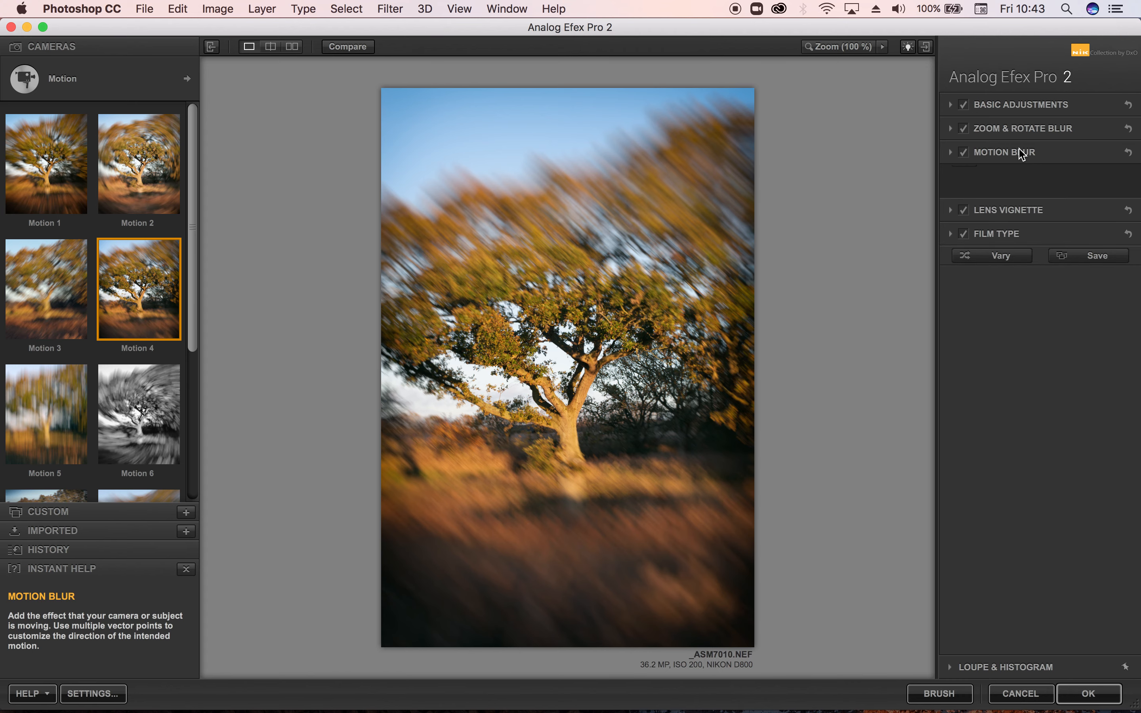
left_click(1023, 134)
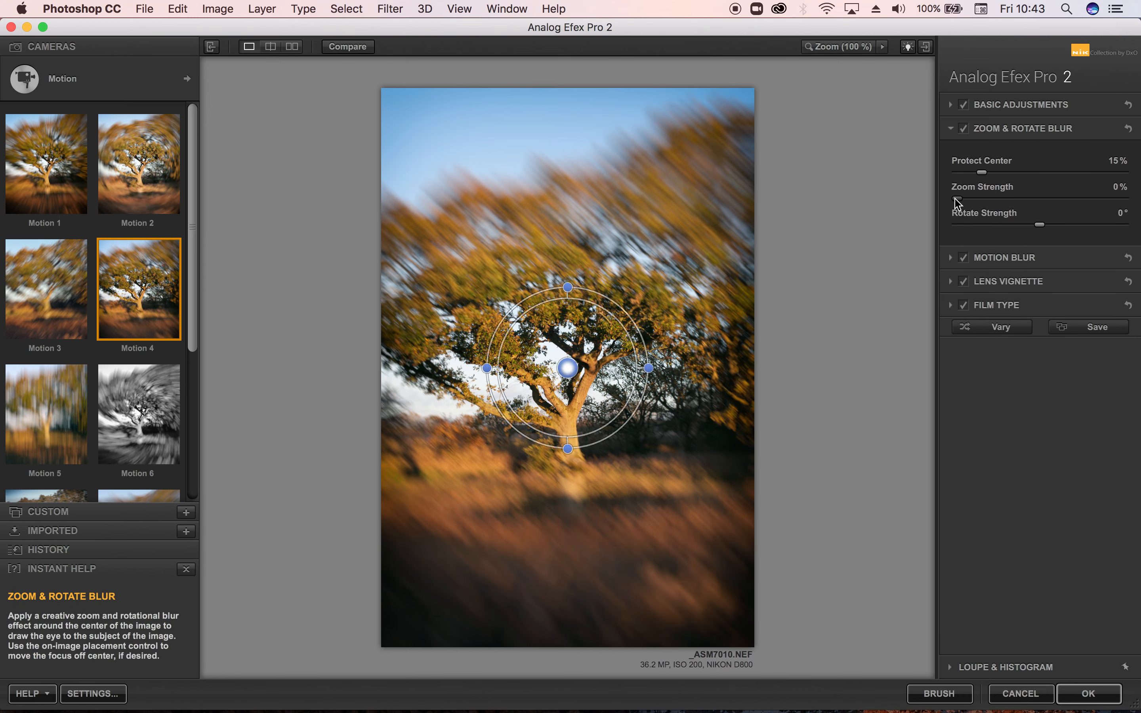
left_click_drag(957, 198, 1036, 207)
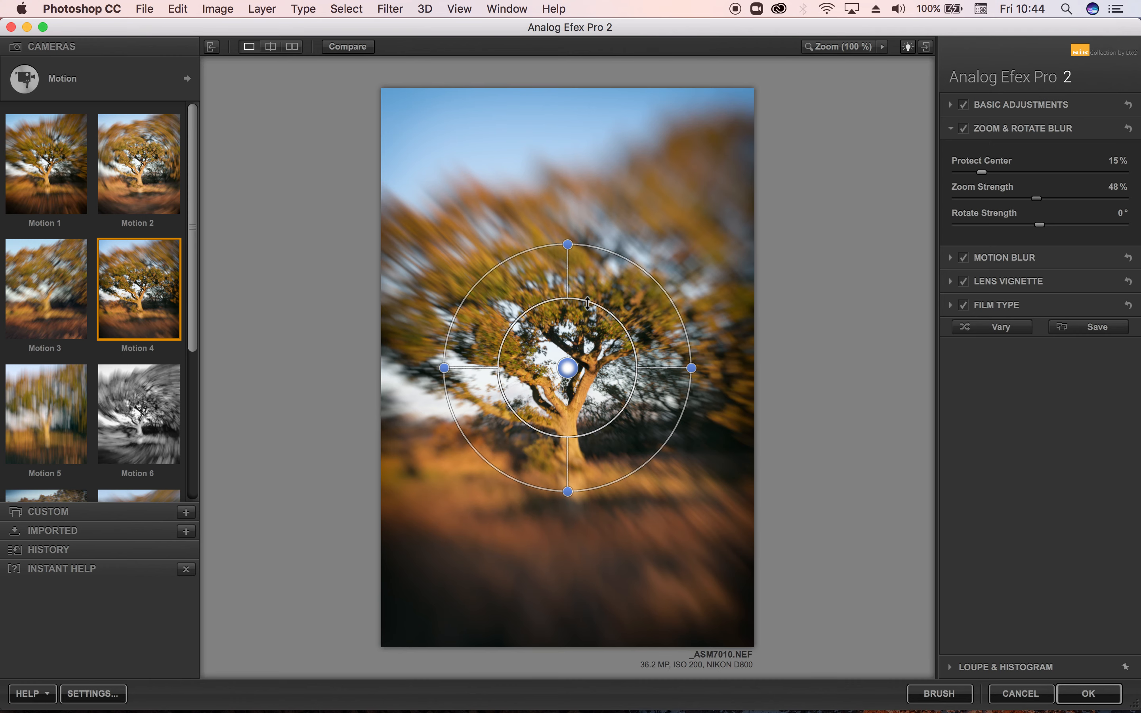
- Switch to the Toy Camera combination and apply the Toy Camera 4 preset to the photo
left_click(188, 78)
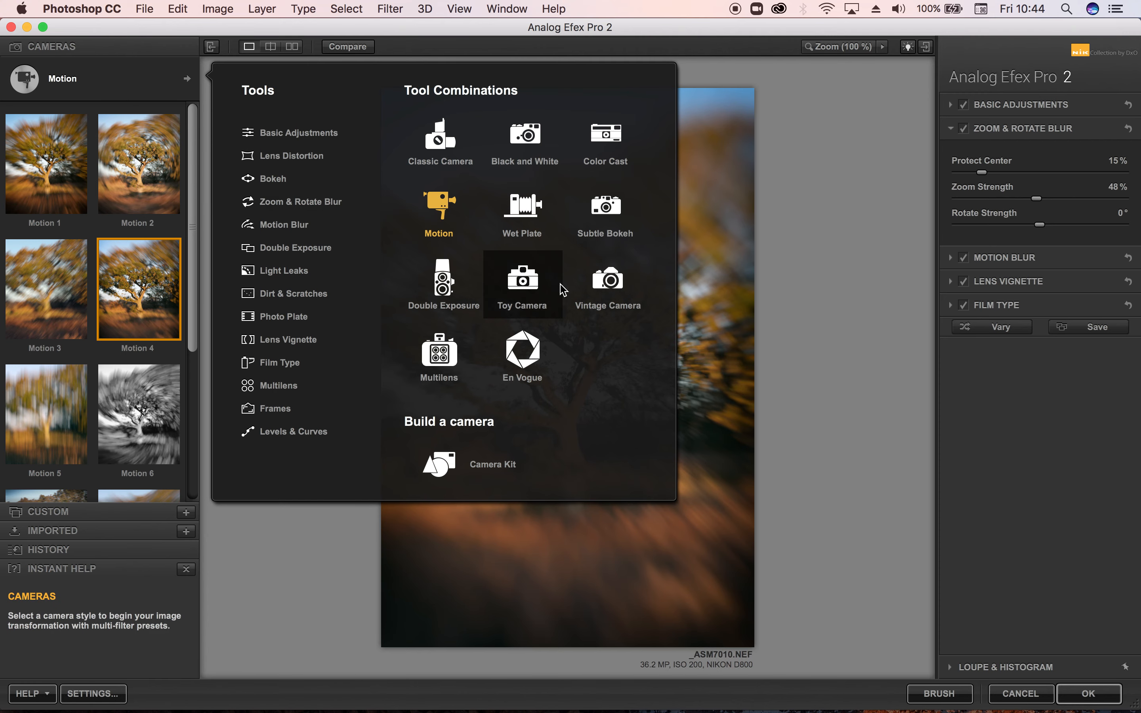
left_click(530, 294)
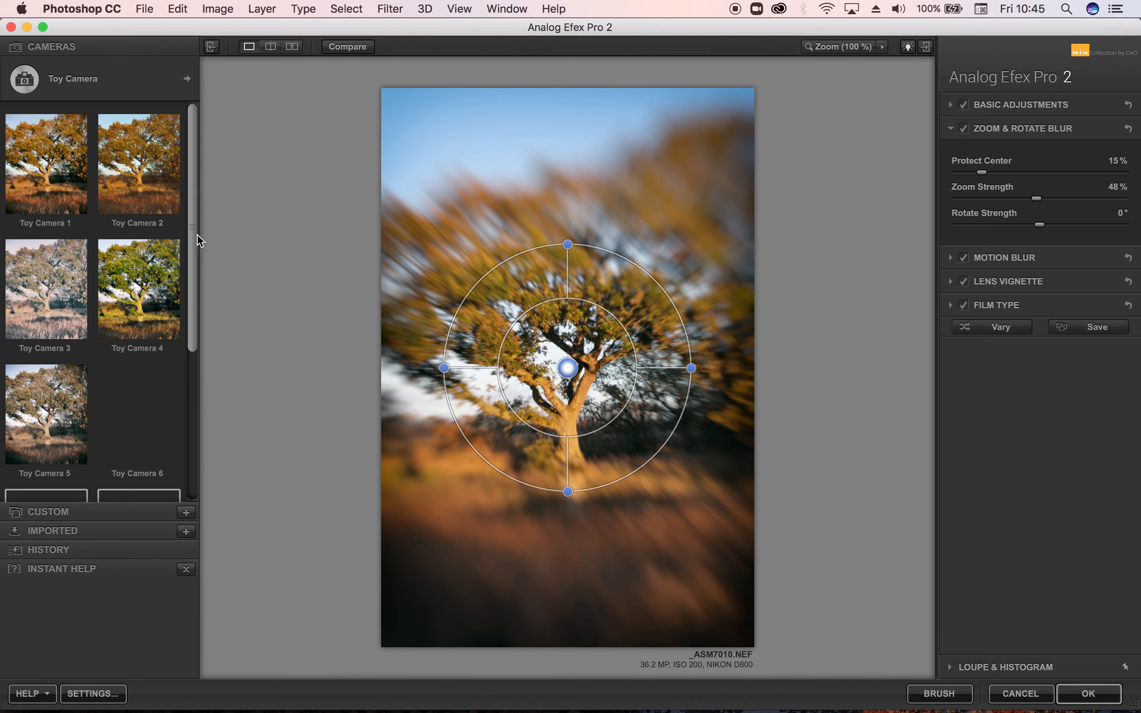
left_click(135, 285)
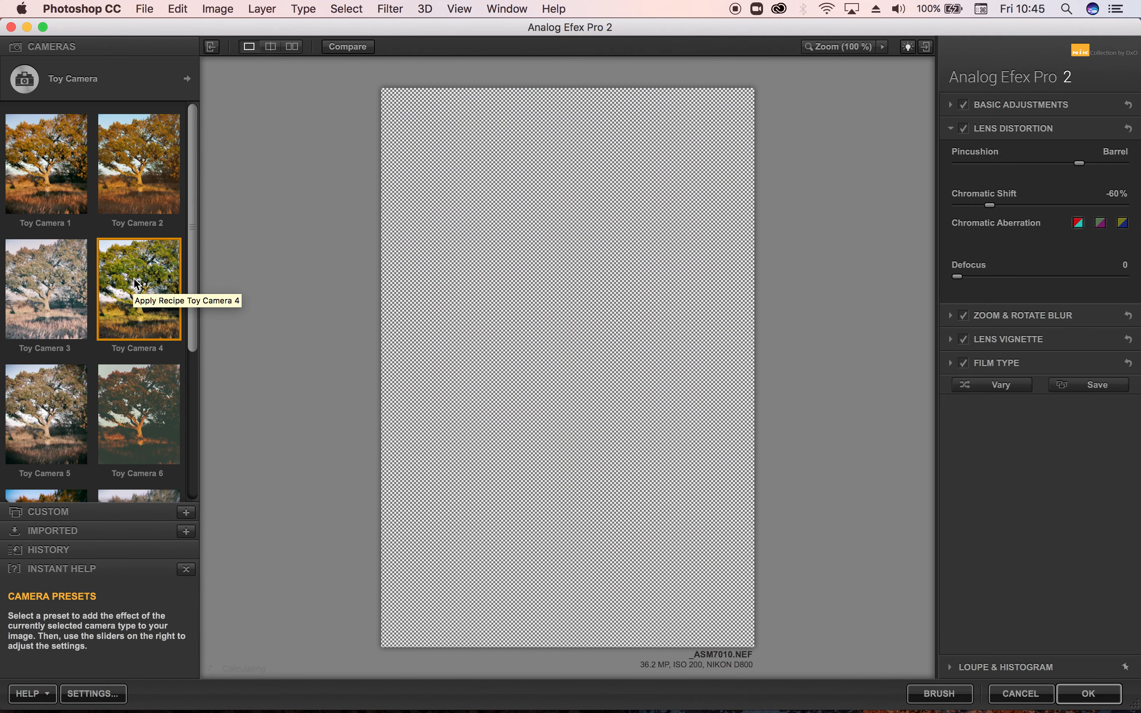